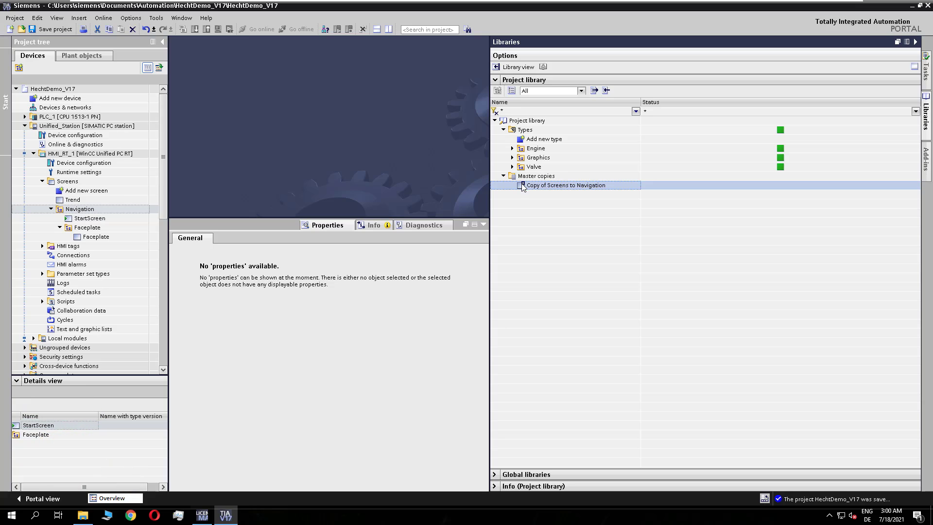
Delete the "Copy of Screens to Navigation" master copy and paste the Navigation screen group with hierarchy into Master copies
key("Delete")
key("Return")
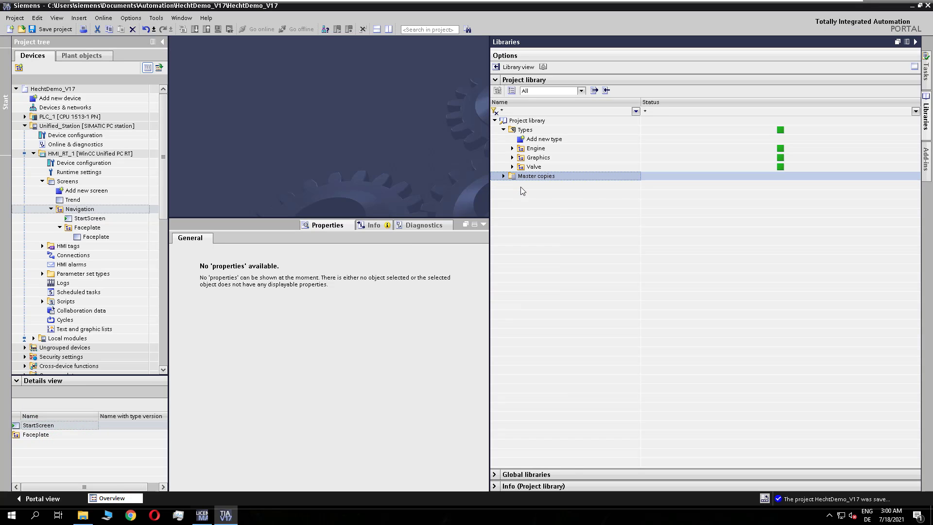
right_click(64, 210)
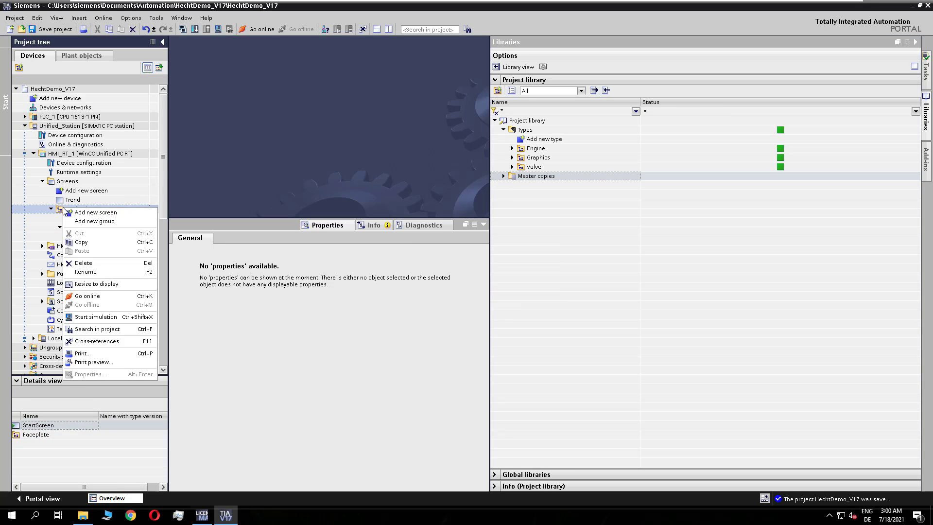
left_click(450, 188)
right_click(522, 178)
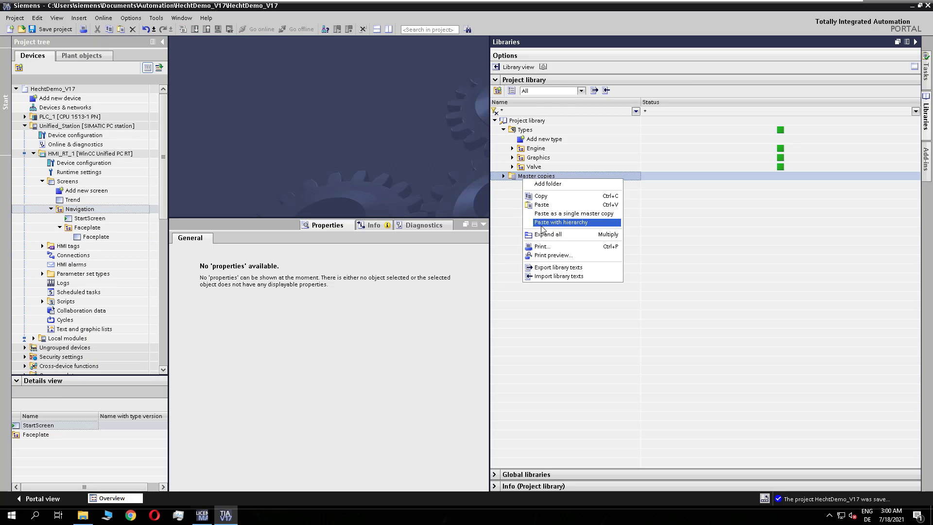
left_click(556, 224)
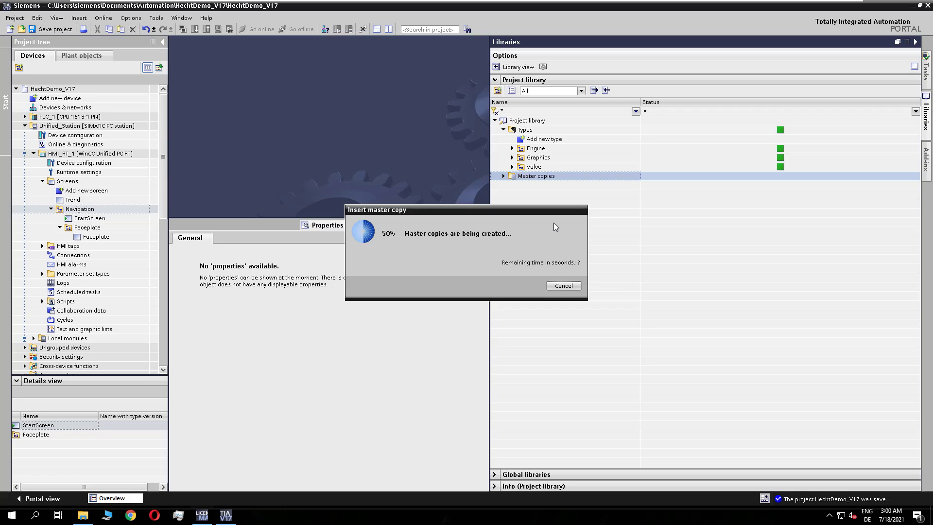
left_click(512, 185)
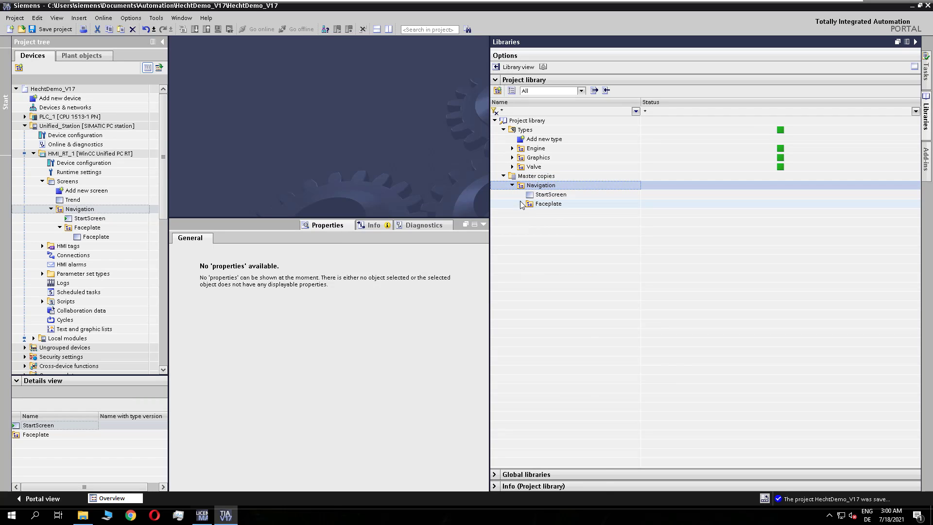
left_click(521, 204)
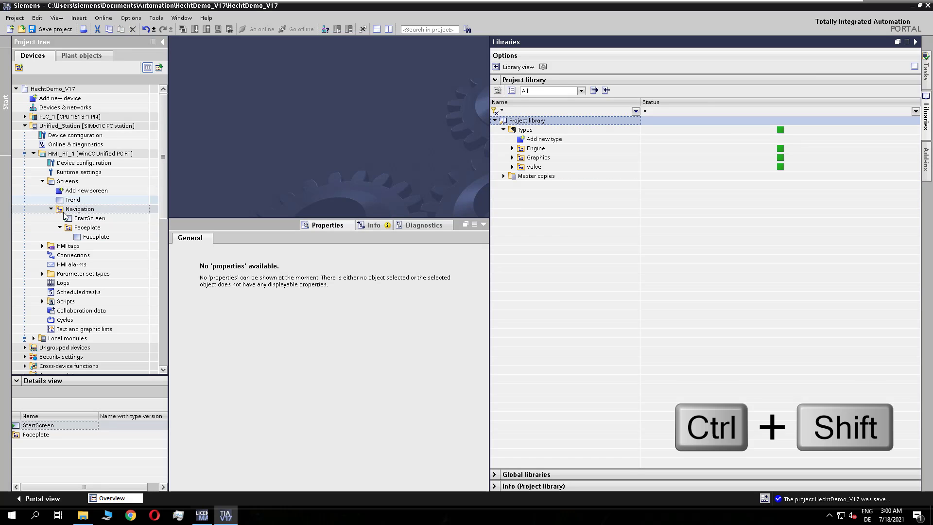
Copy the Navigation screen group from the project into Master copies while keeping its folder hierarchy, and collapse Master copies
left_click_drag(69, 210, 534, 178)
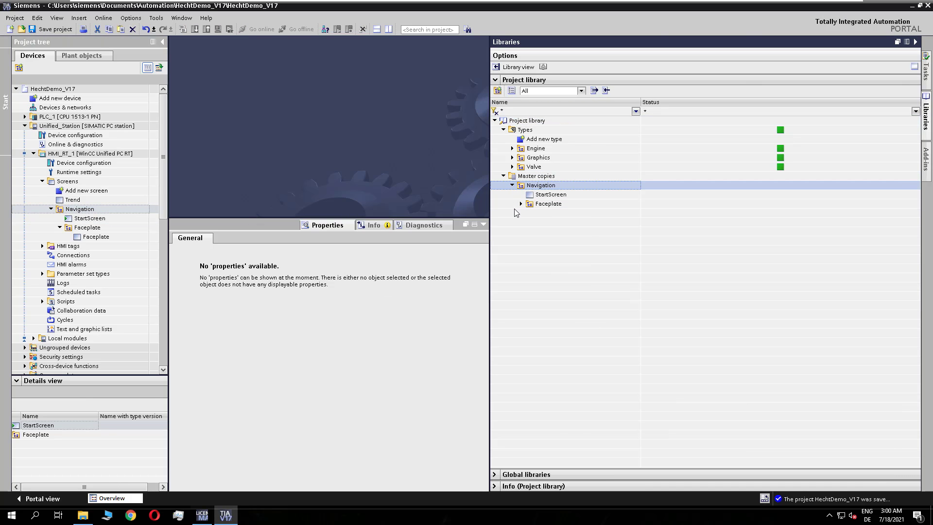
left_click(527, 204)
left_click(504, 175)
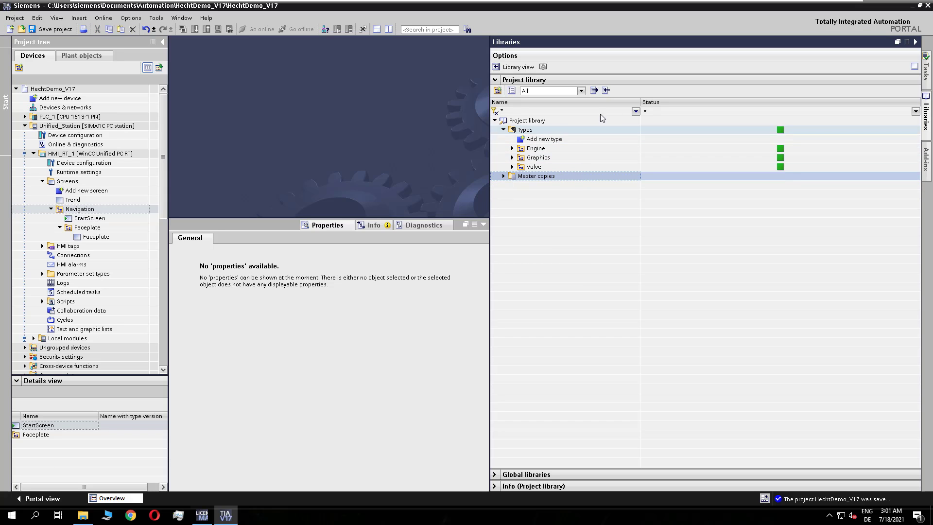
Show all columns in the project library
right_click(659, 105)
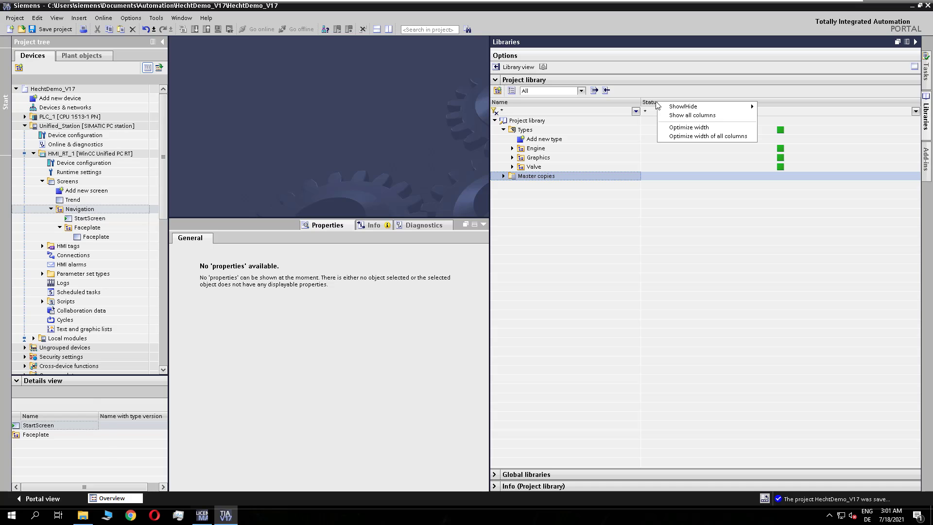
mouse_move(690, 106)
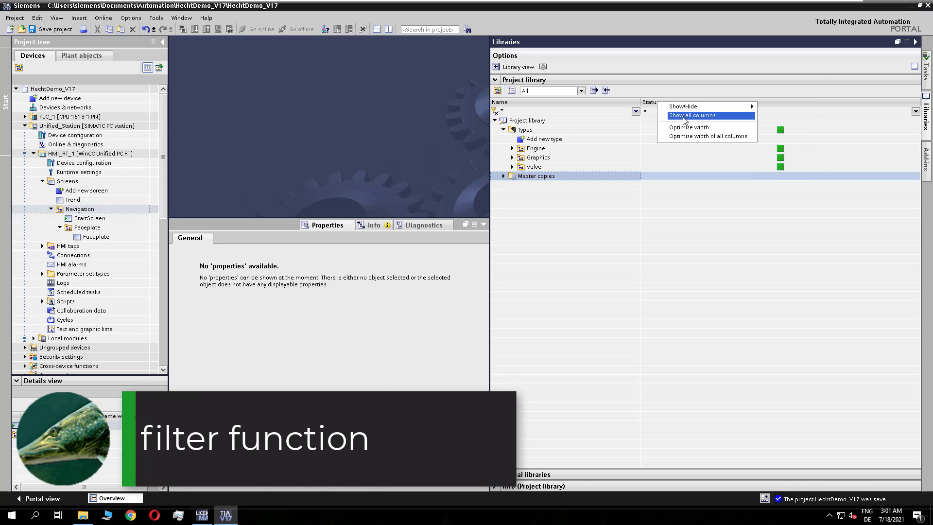
left_click(685, 117)
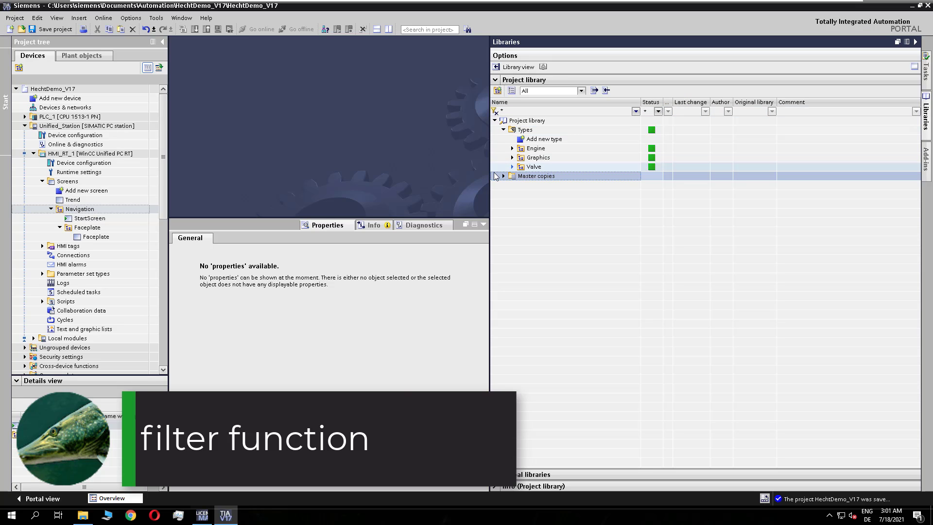
Filter the project library by Empty folder and delete New folder_1 from the Valve types folder
left_click(583, 91)
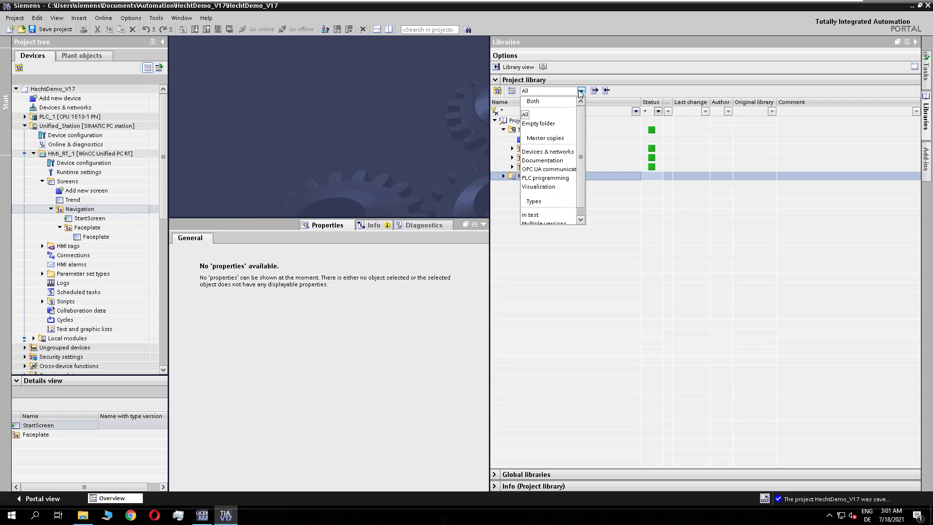
left_click(544, 127)
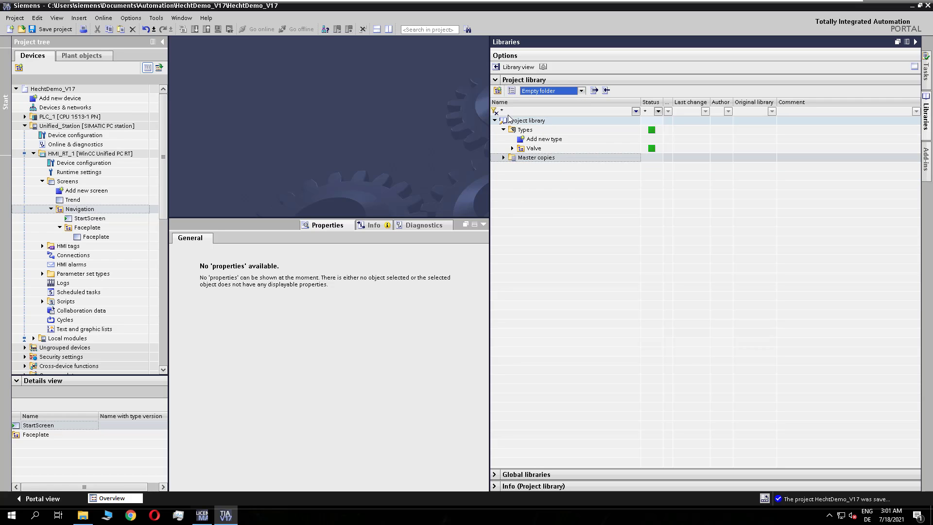
left_click(520, 148)
left_click(512, 149)
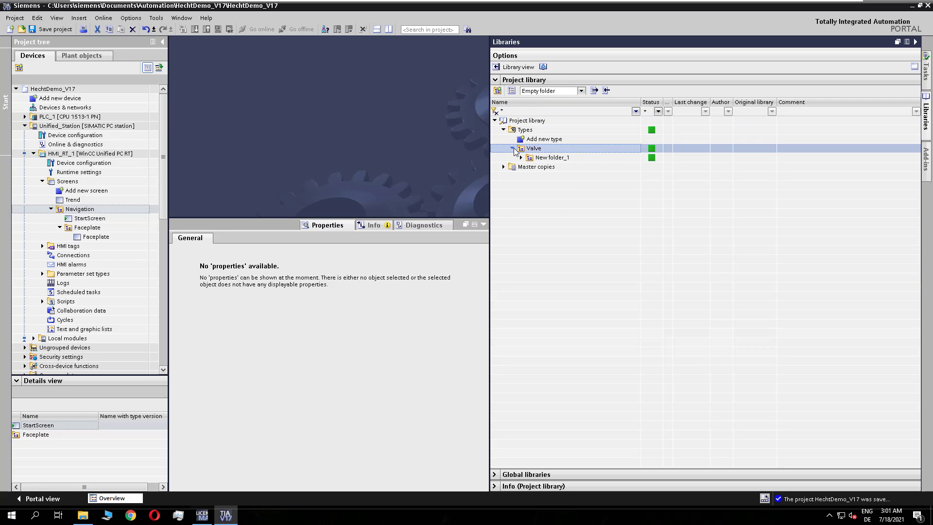
left_click(547, 158)
key("Delete")
key("Return")
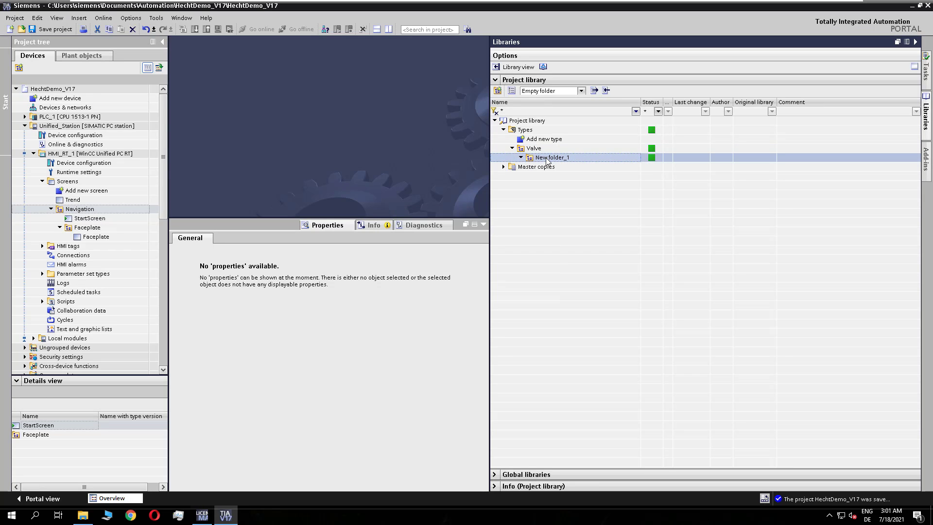
Filter the project library by "in test", expand the FP_ValvePopUp versions, and widen the Author and Original library columns
left_click(581, 91)
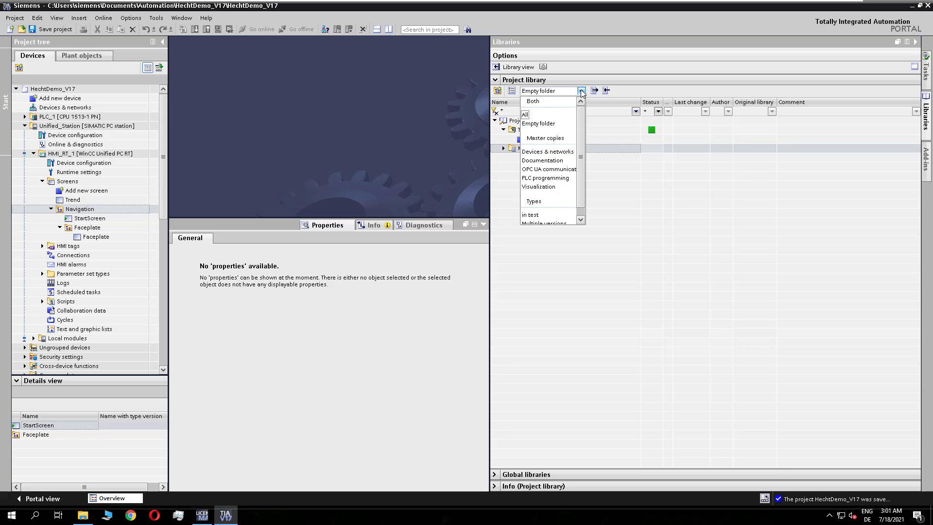
left_click(532, 215)
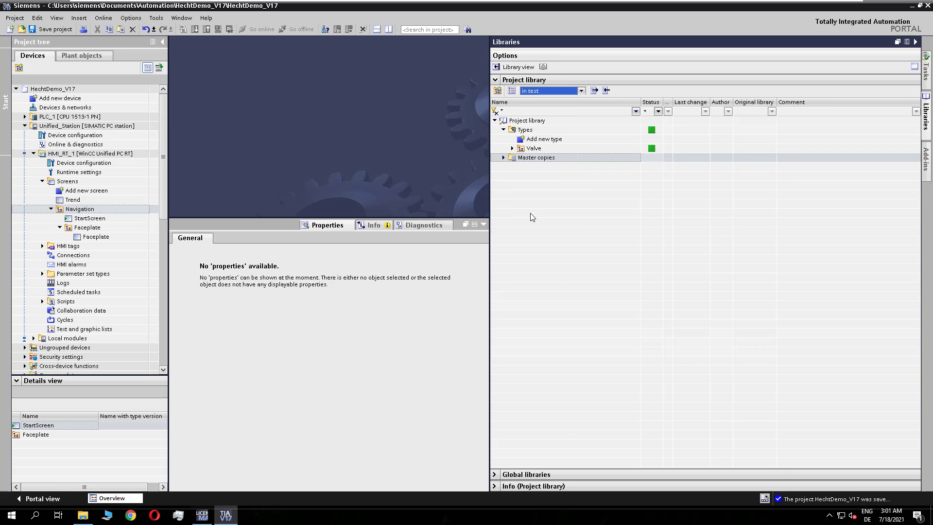
left_click(515, 155)
left_click(513, 149)
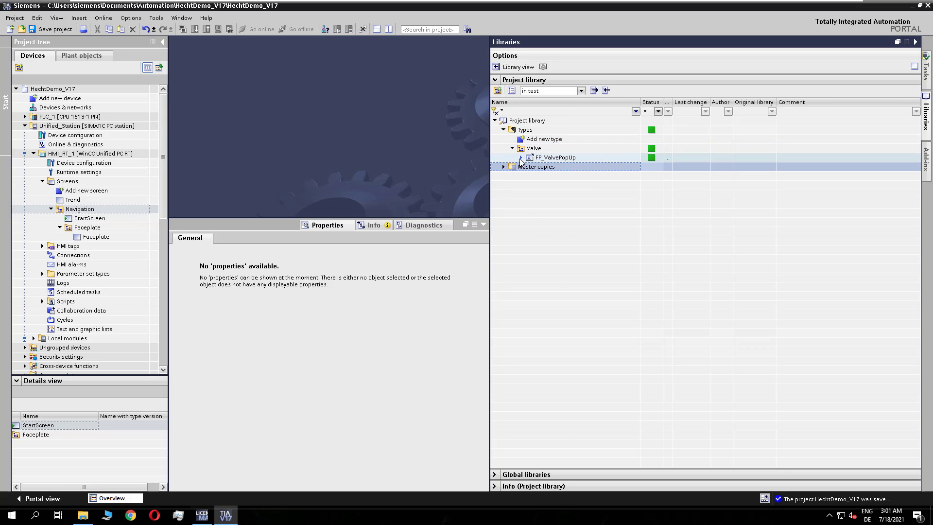
left_click(520, 158)
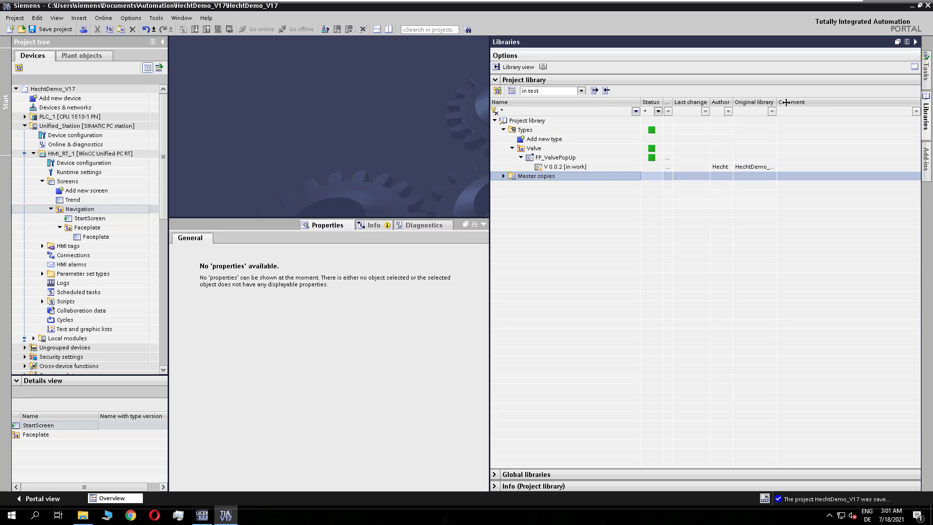
double_click(785, 102)
double_click(733, 101)
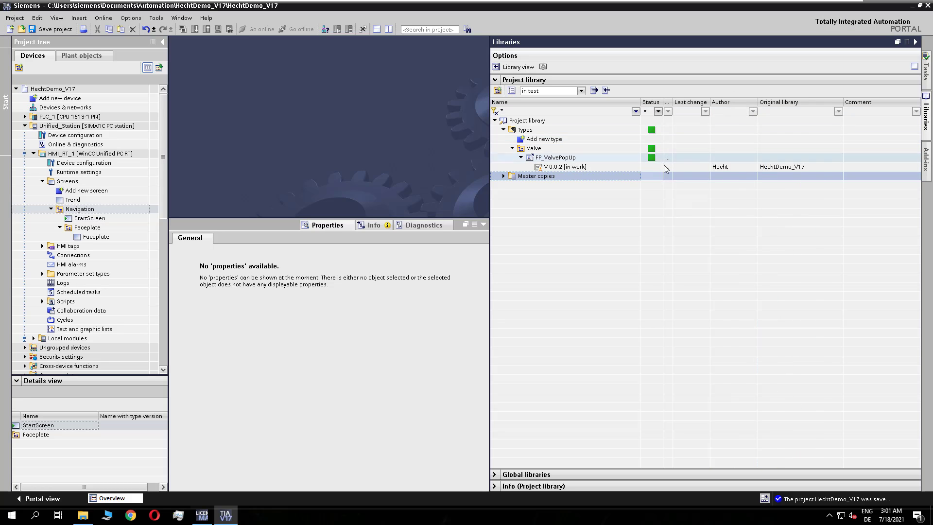
Discard the changes and delete the in-work version V 0.0.2 of FP_ValvePopUp
left_click(552, 169)
right_click(552, 170)
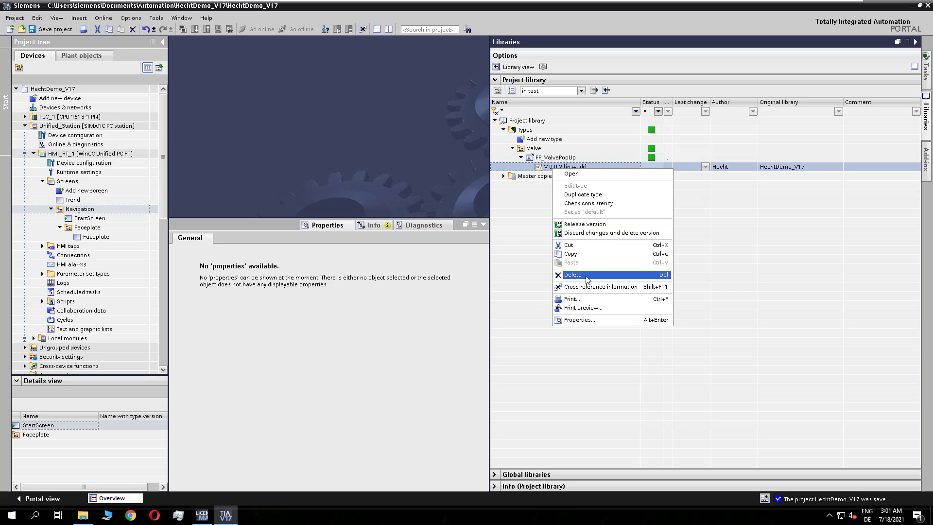
left_click(611, 233)
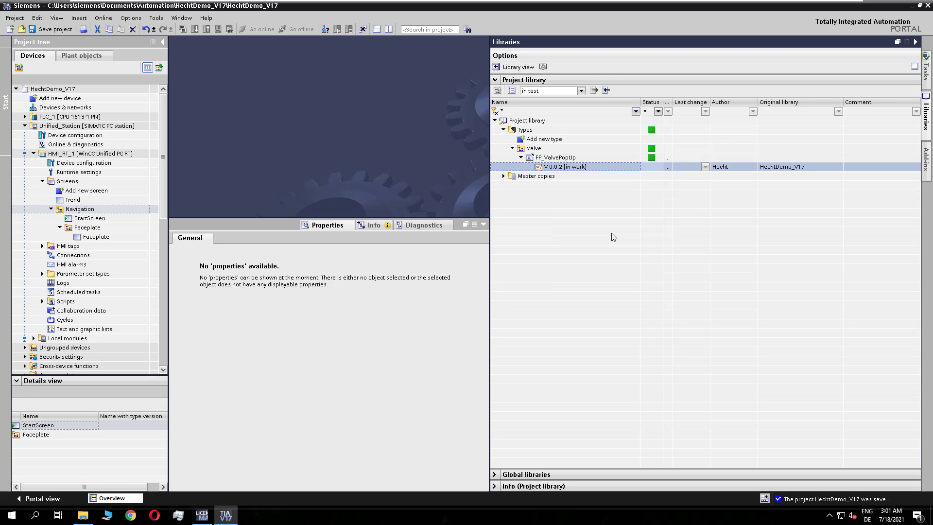
Reset the project library filter to All, expand the FP_Engine versions in the Engine folder, and widen the Last change column
left_click(580, 90)
left_click(524, 115)
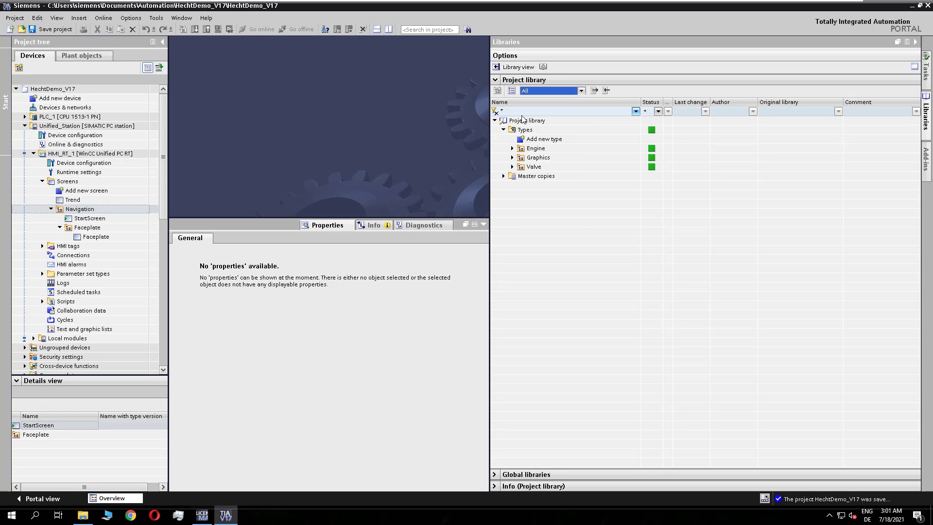
left_click(512, 148)
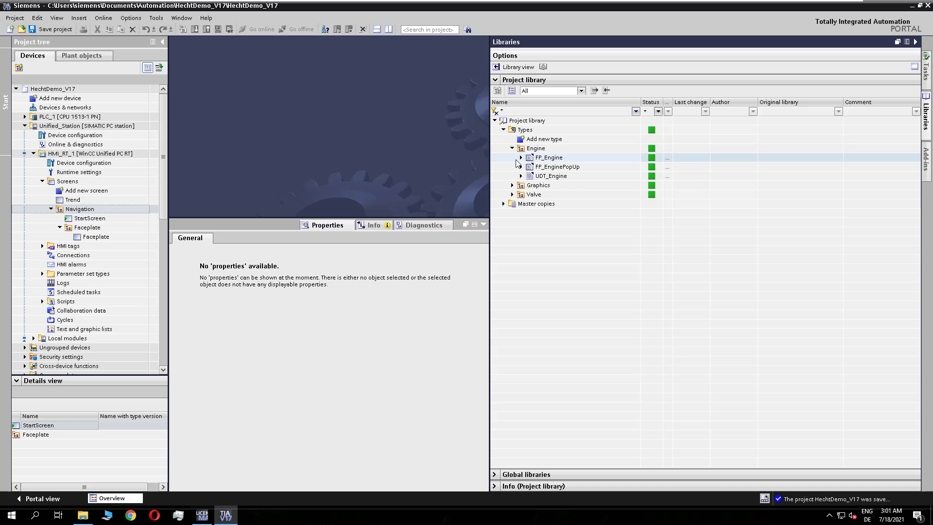
left_click(522, 158)
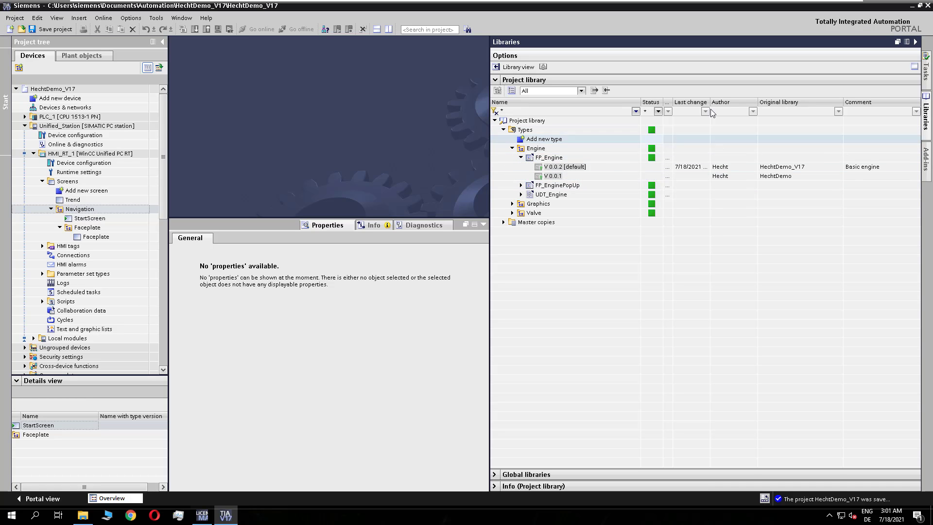
left_click_drag(708, 102, 744, 102)
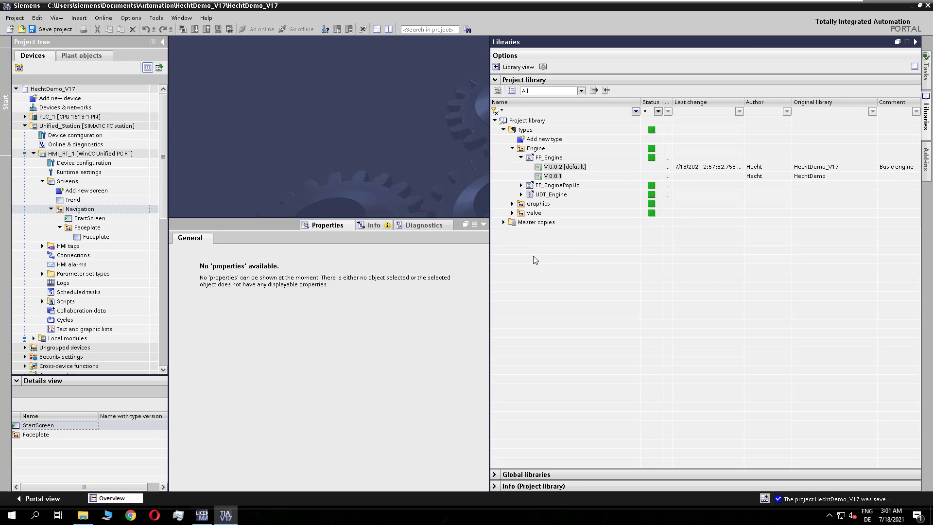
Expand the FP_Valve versions, widen the Version and Status columns, and view the filter options for Status
left_click(511, 213)
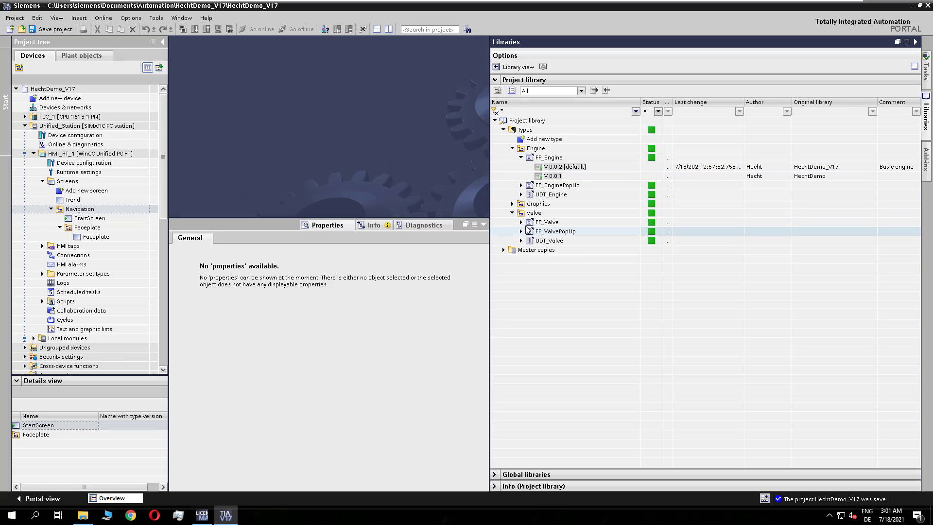
left_click(521, 222)
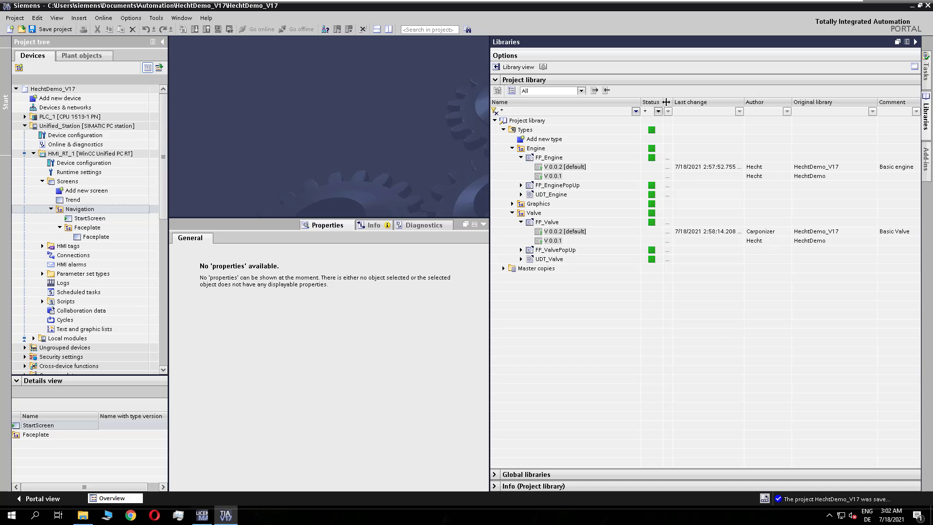
left_click_drag(664, 103, 785, 102)
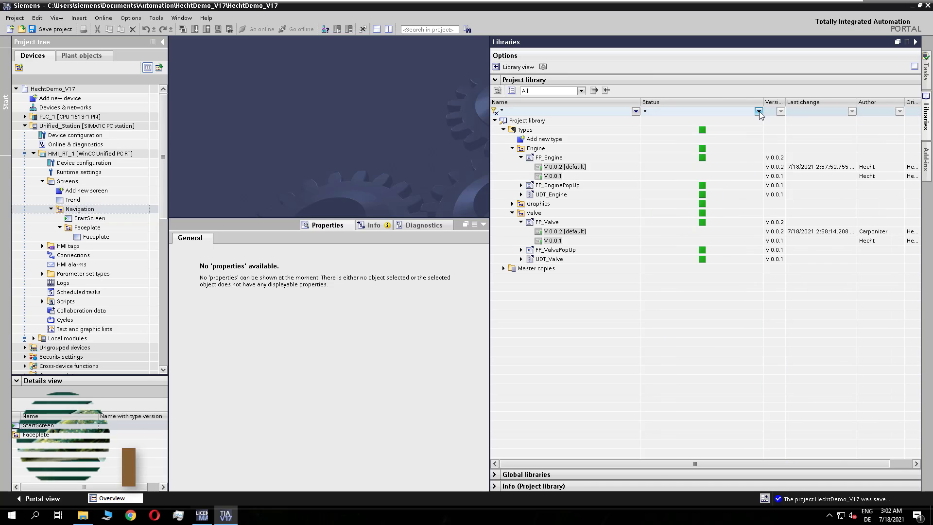
left_click(758, 112)
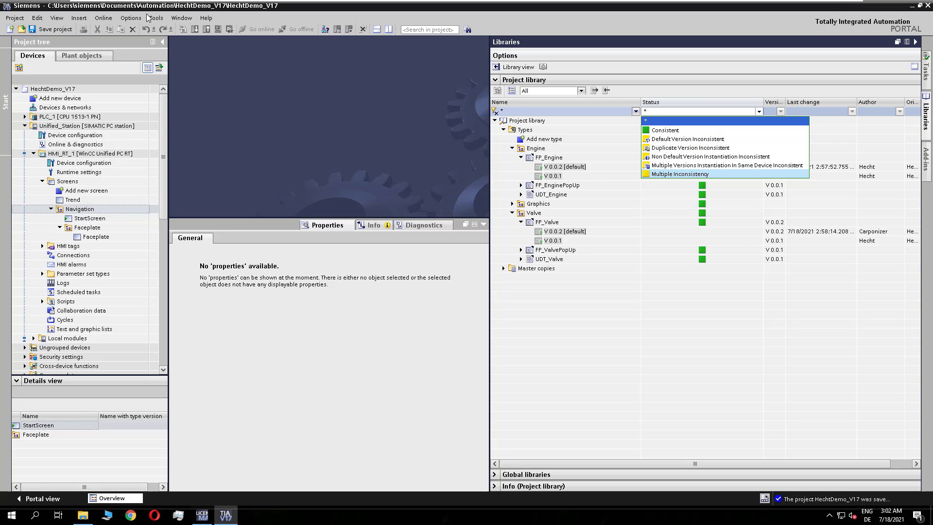
Open the general library settings and enlarge the settings editor until the full option texts are readable
left_click(131, 18)
left_click(131, 18)
left_click(141, 28)
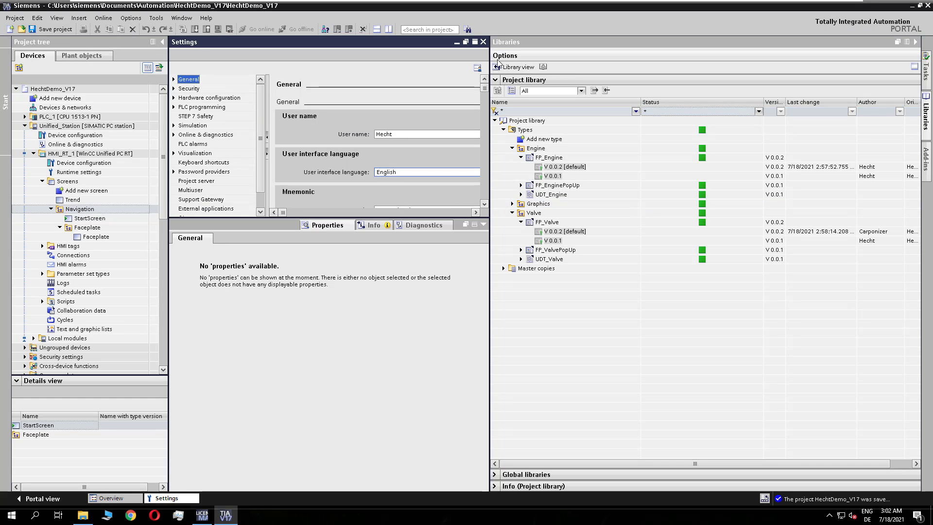
left_click(174, 79)
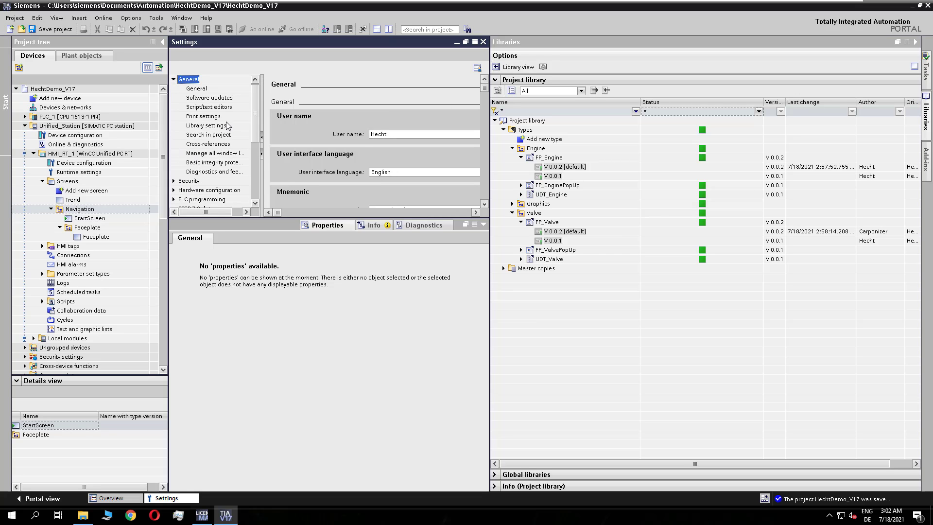
left_click(206, 125)
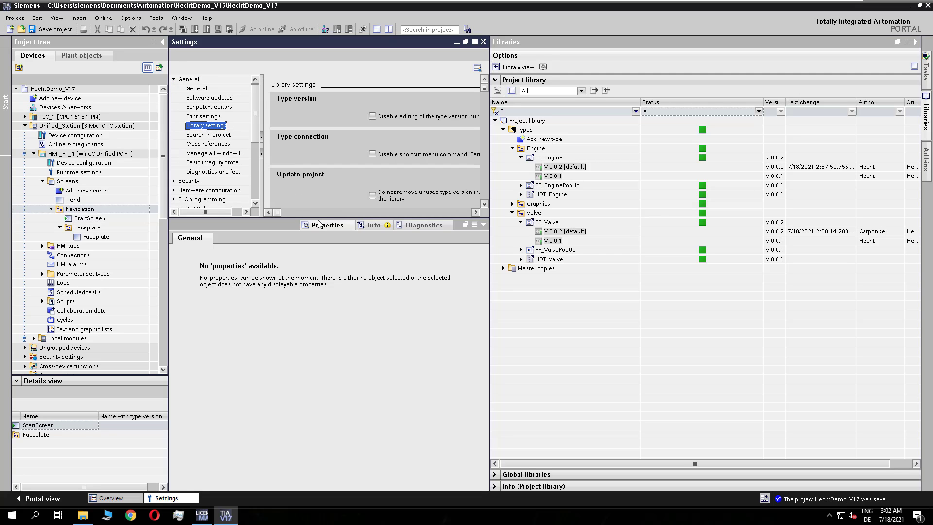
left_click_drag(315, 217, 342, 363)
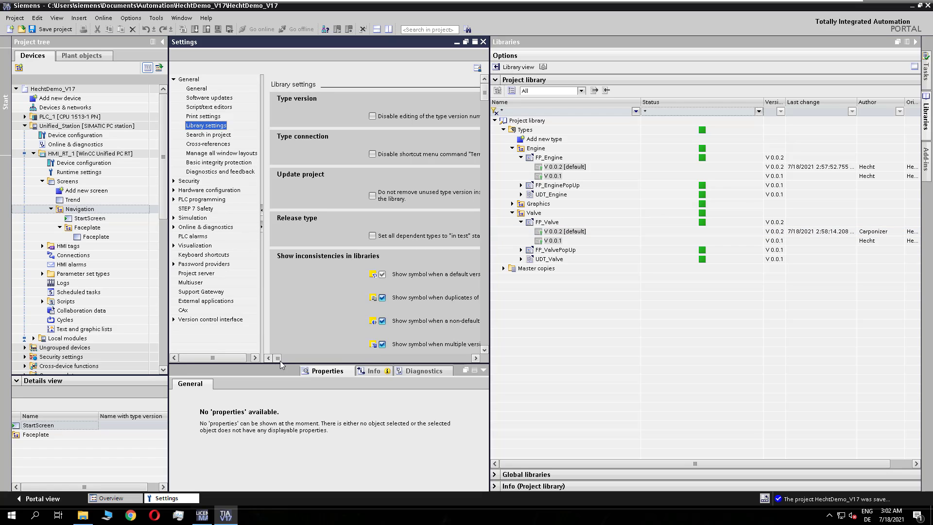
left_click_drag(280, 361, 292, 362)
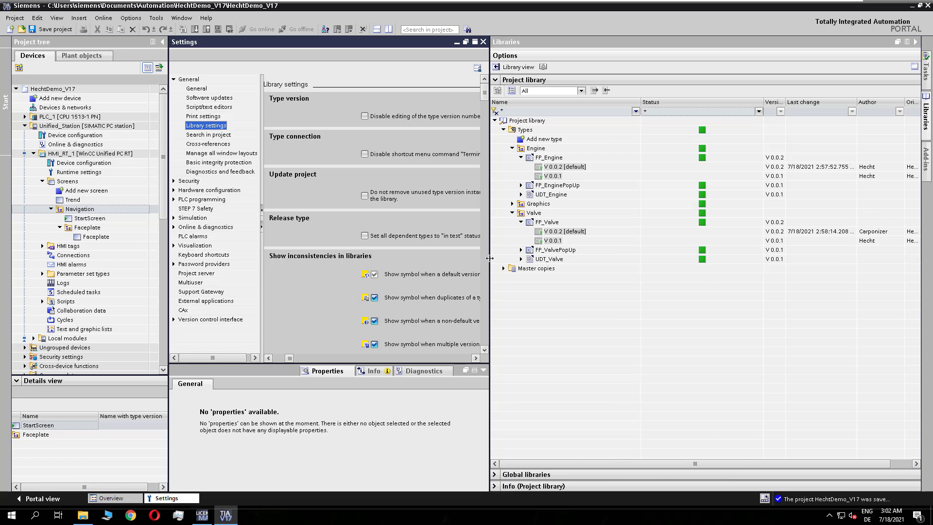
left_click_drag(489, 258, 612, 265)
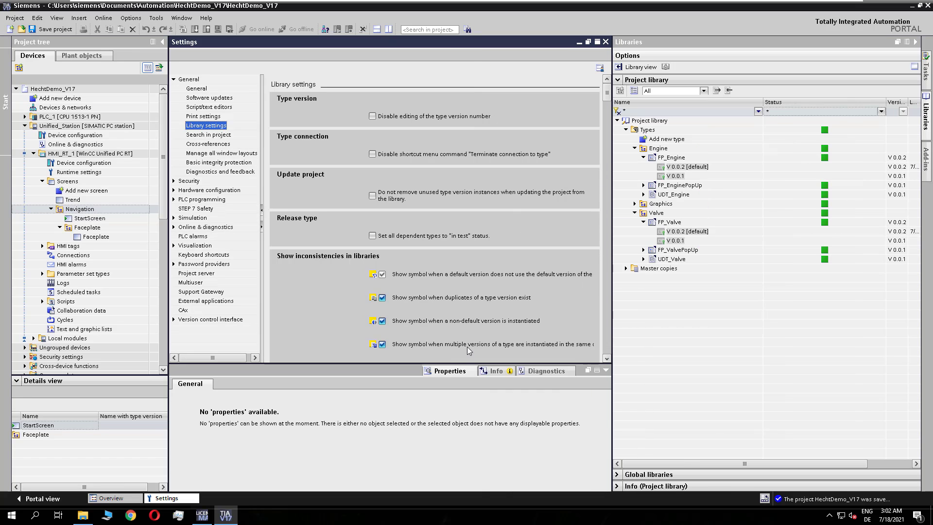
Disable the inconsistency symbols for duplicate type versions and instantiated non-default versions, and view the Status filter options in the project library
left_click(382, 297)
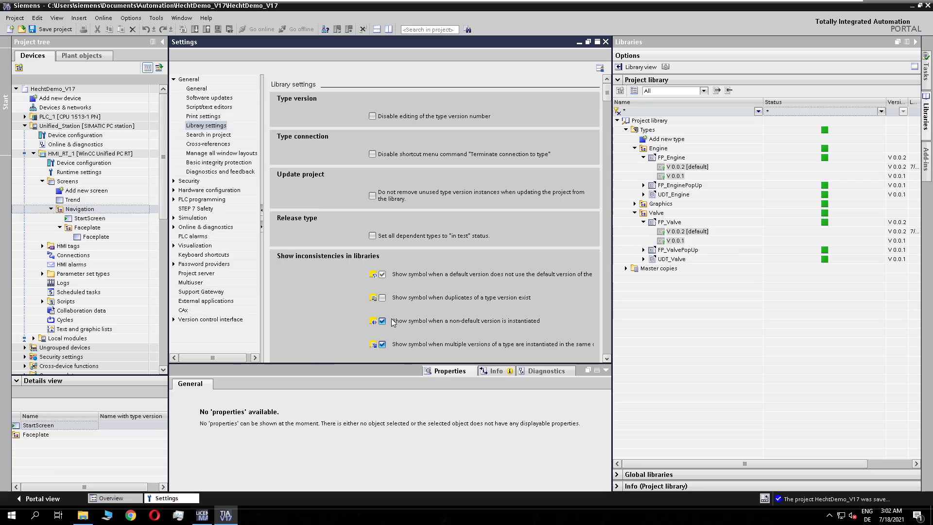
left_click(382, 321)
left_click(880, 112)
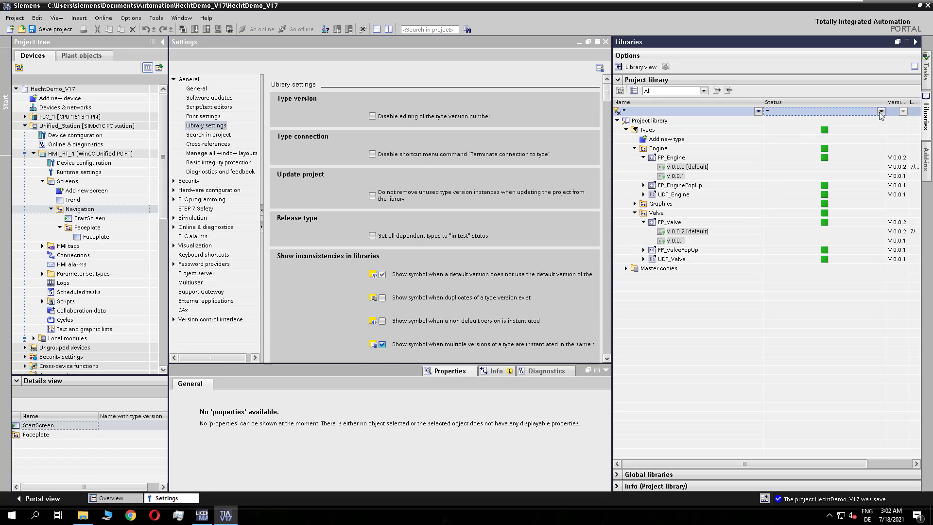
left_click(881, 112)
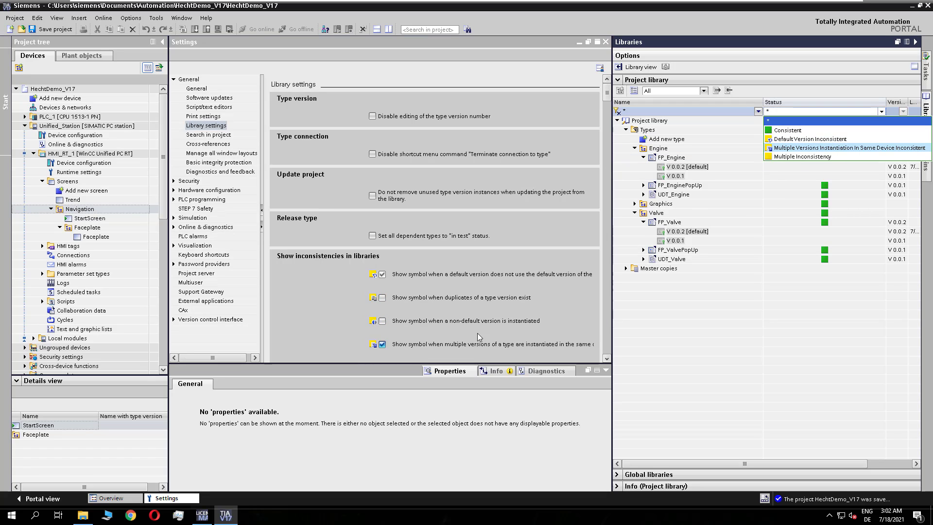
Re-enable the inconsistency symbols for duplicate type versions and instantiated non-default versions
left_click(383, 301)
left_click(383, 300)
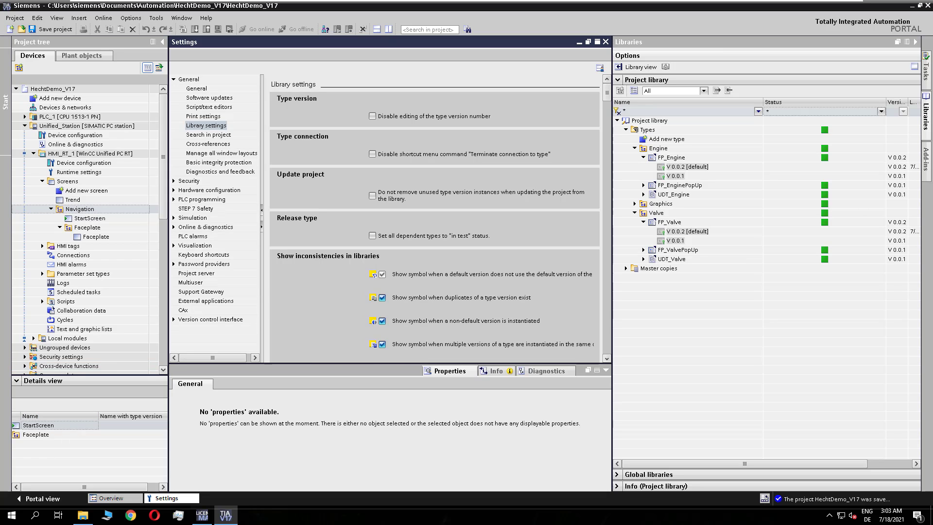
Add a new PLC data type to PLC_1 and name it UDT_Tank
left_click(23, 120)
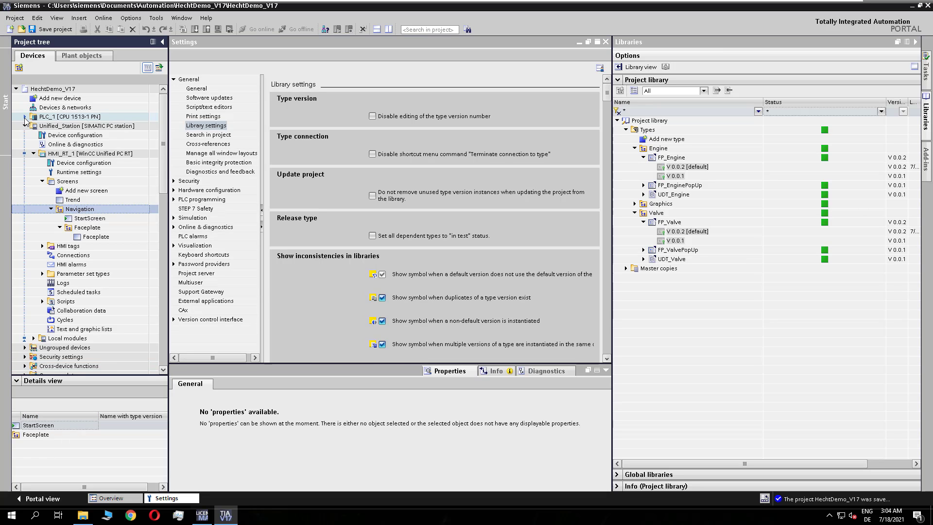
left_click(25, 117)
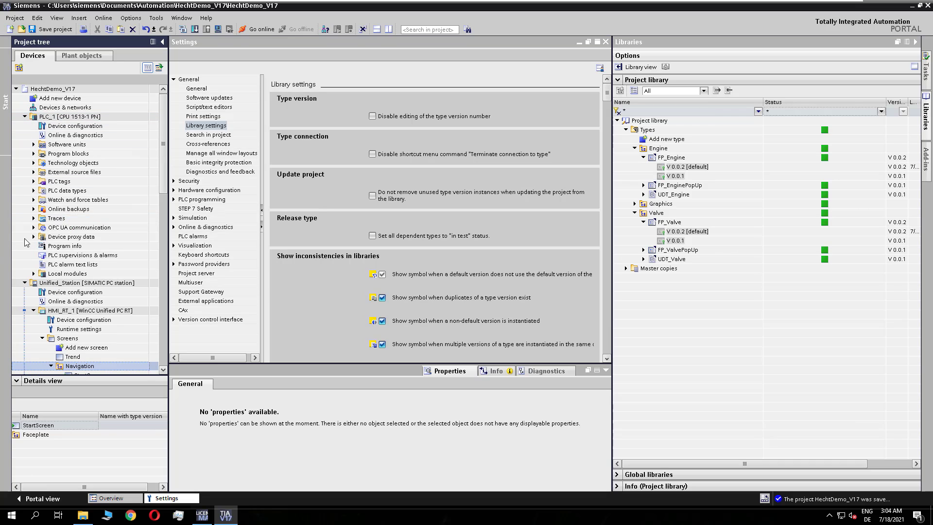
left_click(33, 190)
double_click(62, 201)
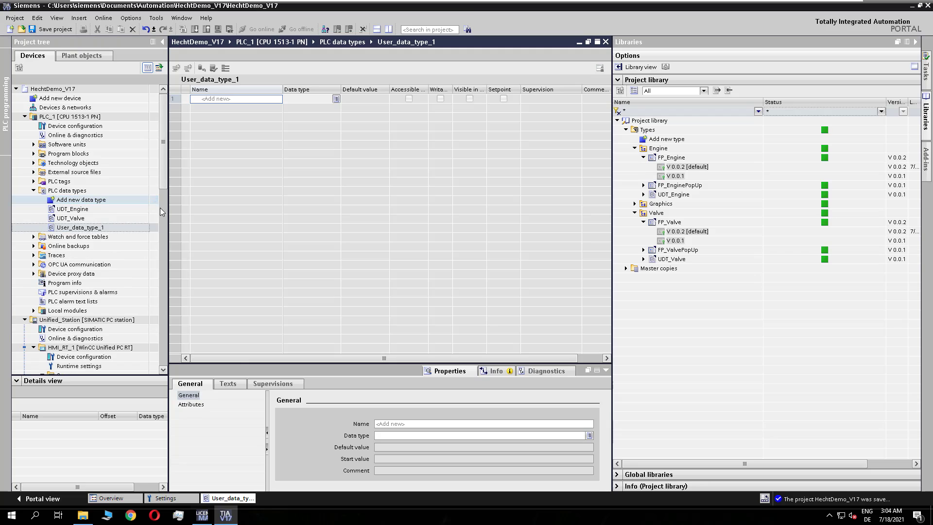
left_click(70, 227)
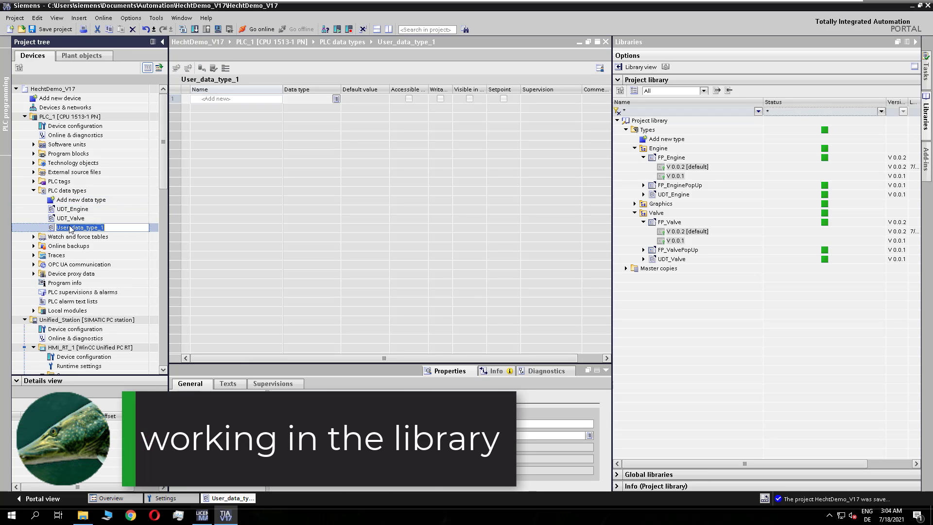
type("UDT_TAnk")
key("Return")
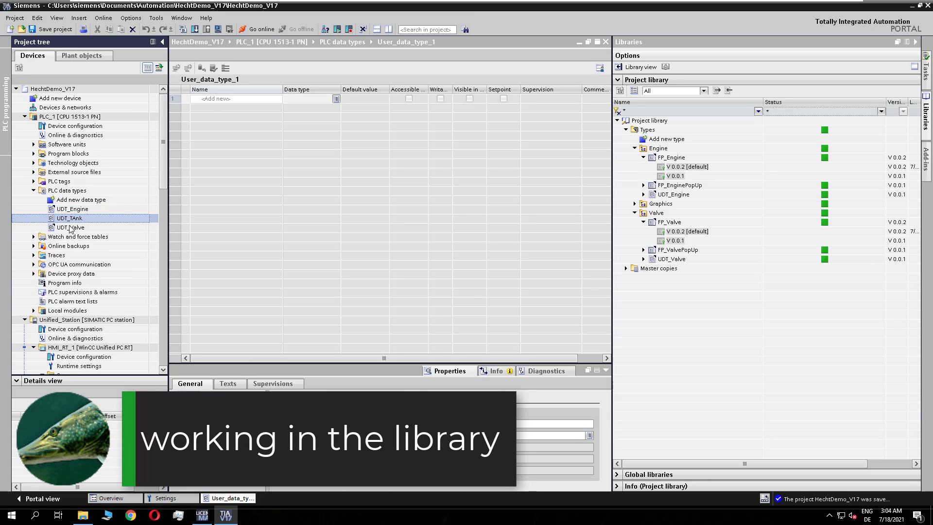
left_click(76, 218)
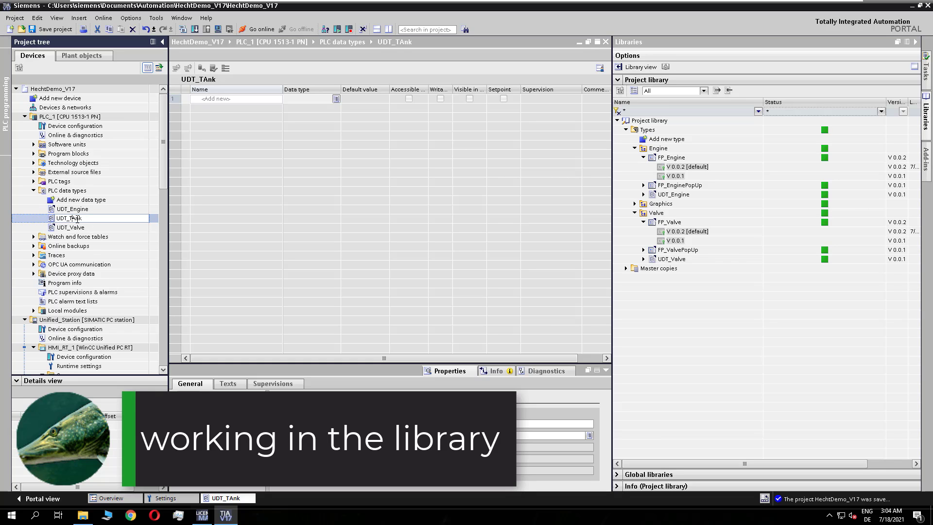
key("BackSpace")
type("a")
key("Return")
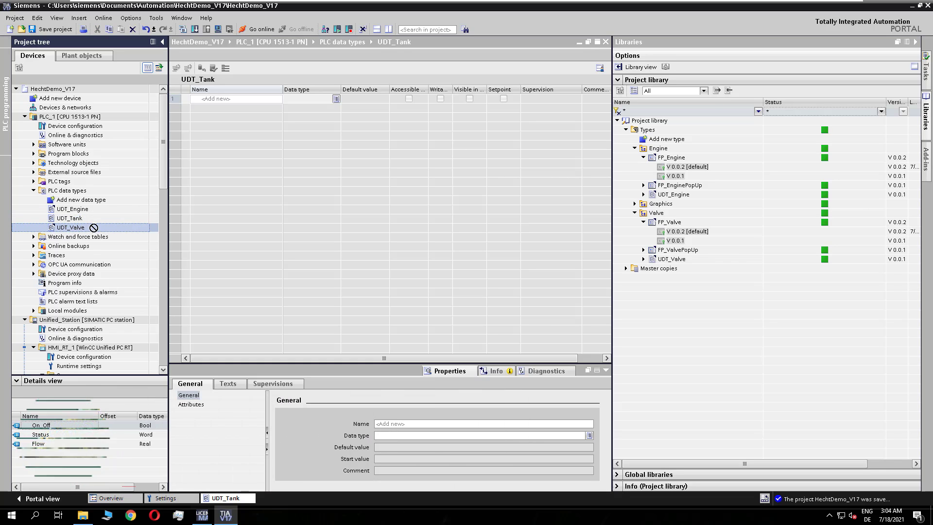
Add two elements of data type UDT_Valve to UDT_Tank and name them UpperValve and LowerValve
left_click_drag(68, 227, 330, 103)
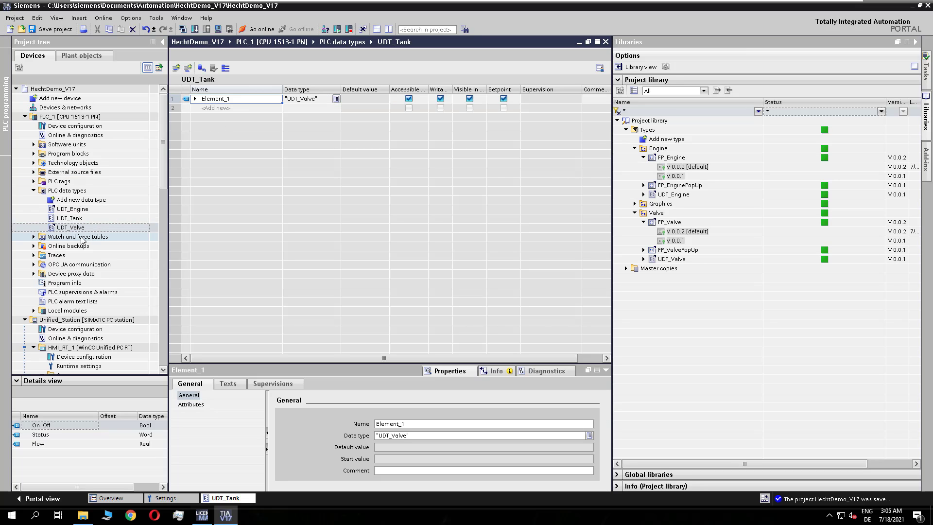
left_click_drag(69, 228, 316, 112)
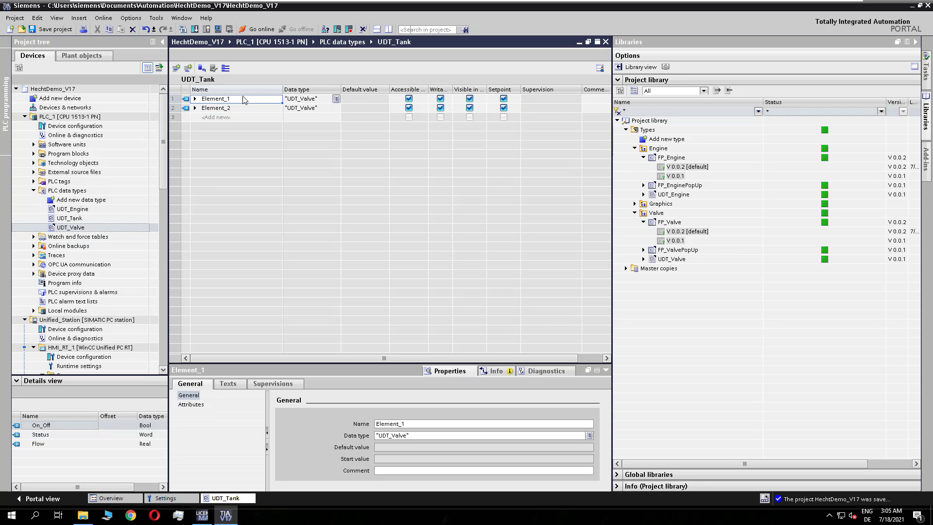
left_click(262, 103)
type("UpperValve")
left_click(254, 109)
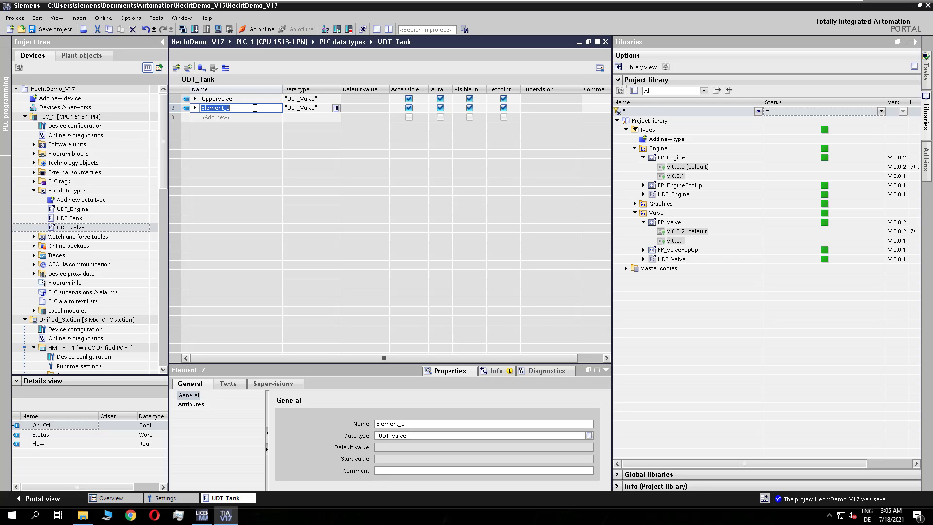
type("LowerValve")
key("Return")
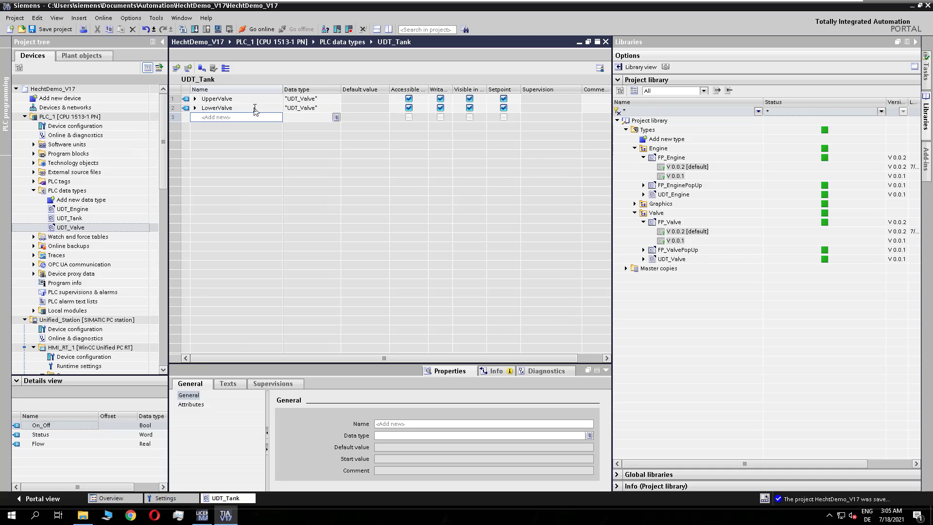
Add a Filllevel element of data type Real to UDT_Tank and store UDT_Tank as type version 0.0.1 in the project library
type("Filllevel")
left_click(294, 118)
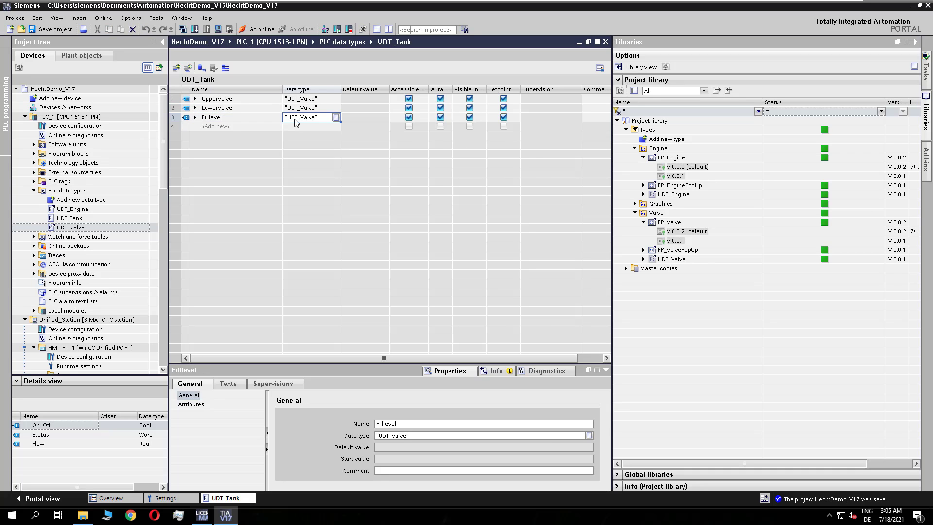
type("Real")
key("Return")
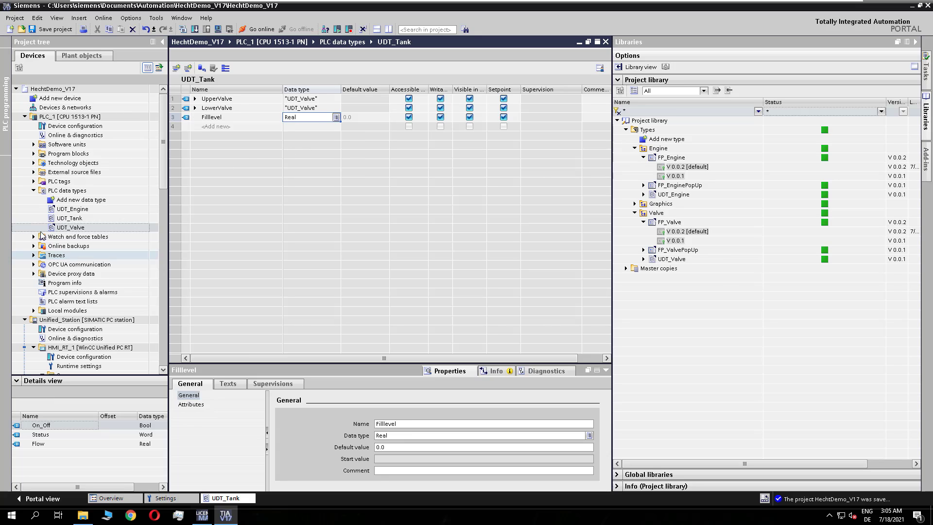
left_click(64, 220)
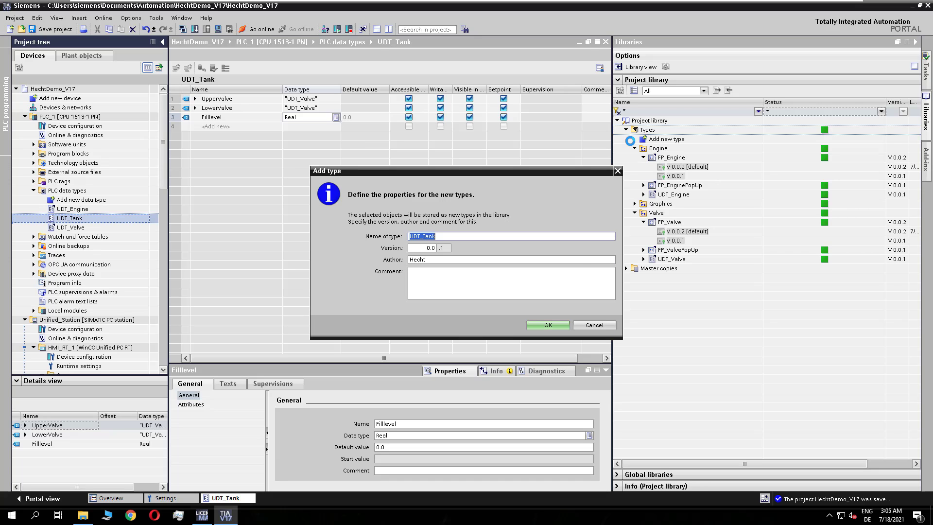
left_click(559, 325)
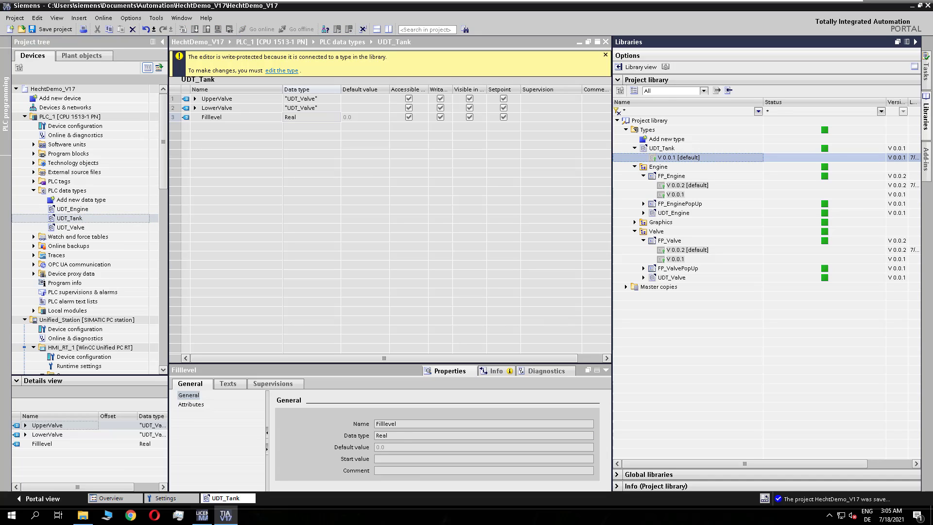
Collapse FP_Valve in the project library, expand UDT_Valve, and start editing the type from its version V 0.0.1
left_click(643, 241)
left_click(643, 259)
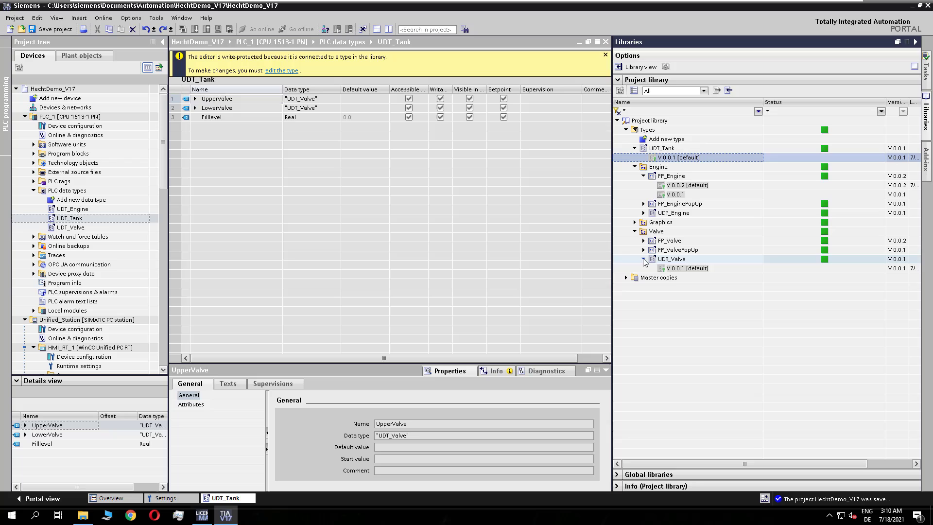
left_click(668, 271)
right_click(667, 271)
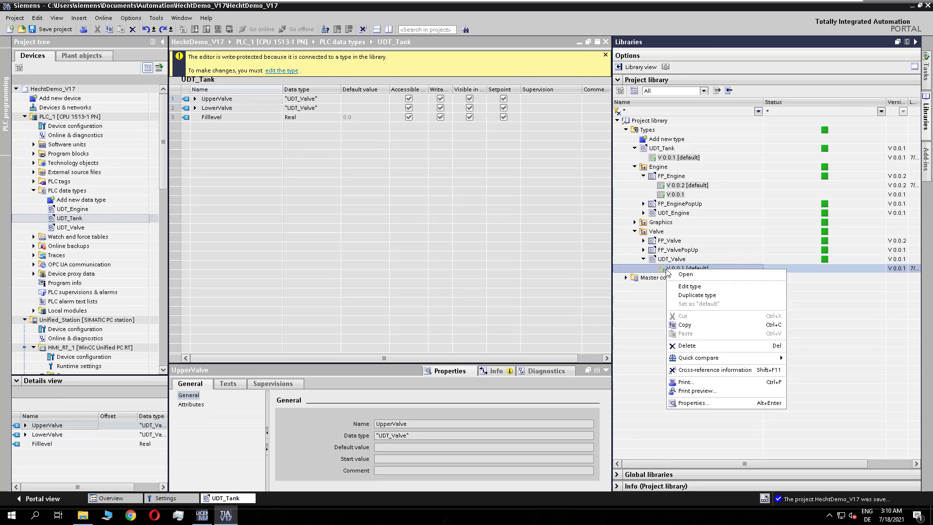
left_click(713, 288)
left_click(555, 348)
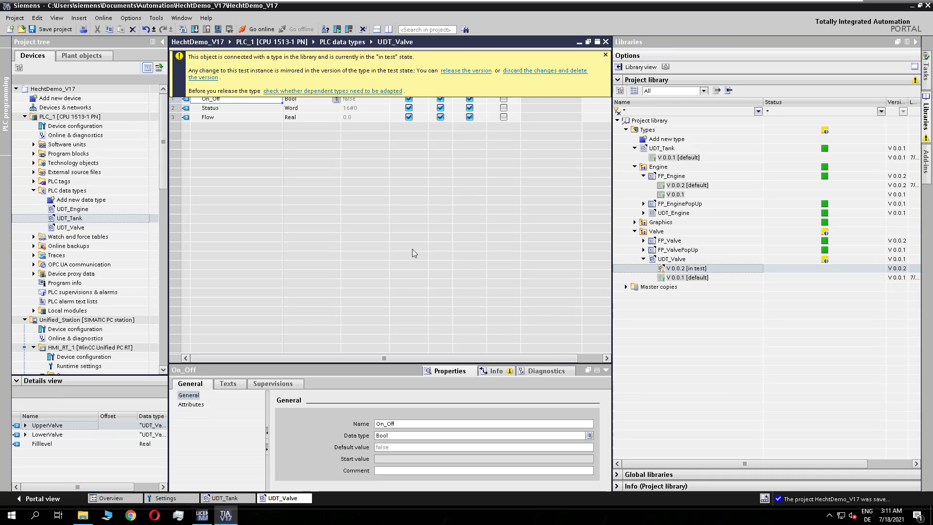
Set the comment of the Flow element in UDT_Valve to "This is my flow"
left_click(604, 54)
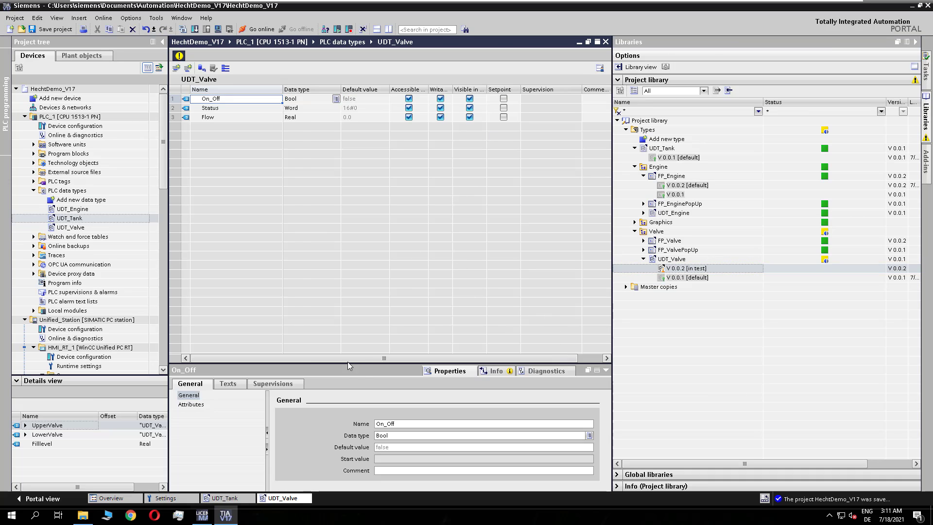
left_click_drag(348, 361, 372, 360)
left_click(483, 118)
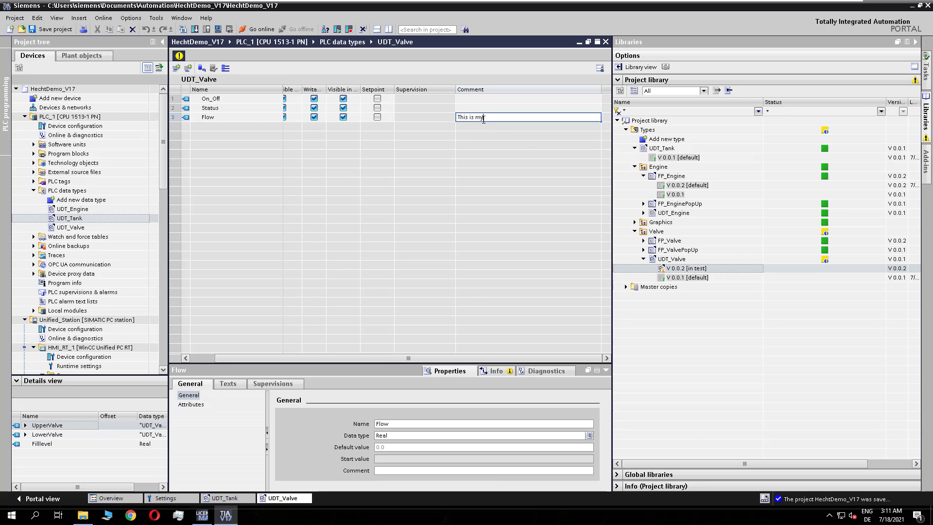
left_click(461, 165)
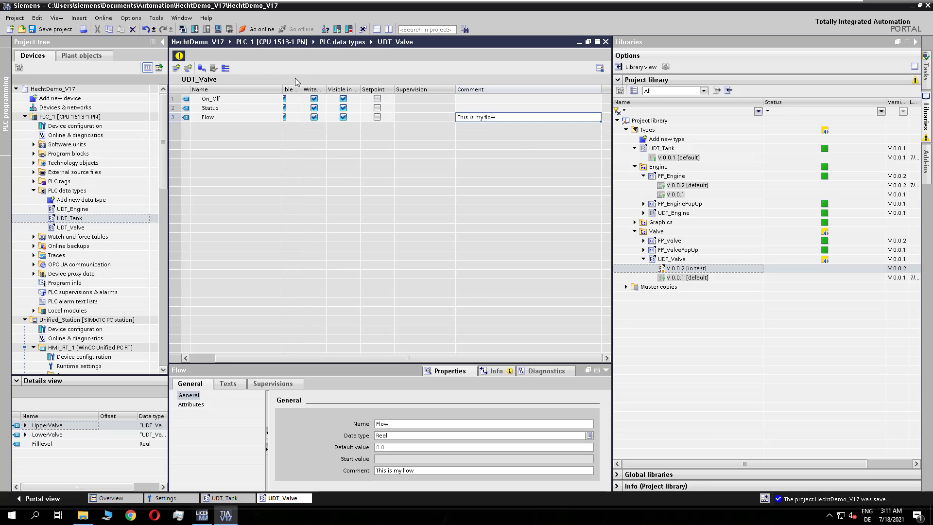
Release the in-test version of UDT_Valve as version 0.0.2
left_click(179, 56)
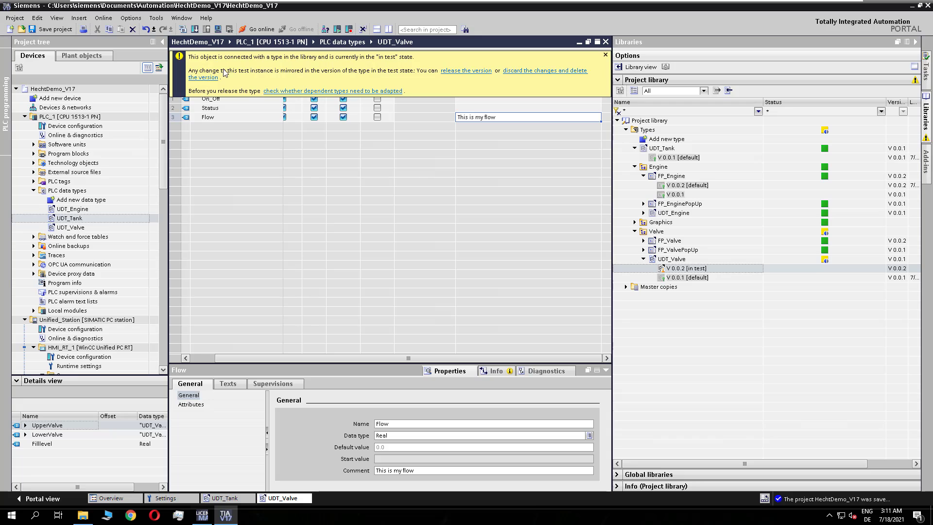
left_click(465, 70)
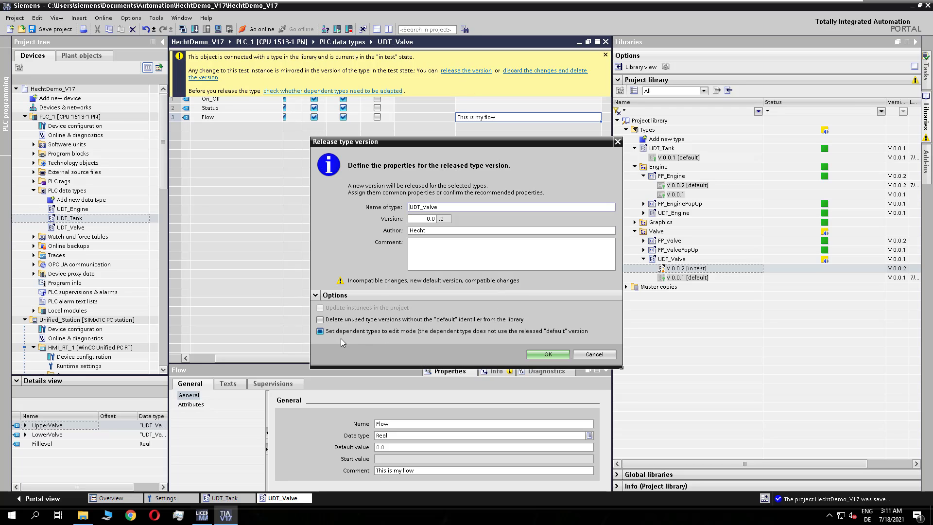
left_click(553, 357)
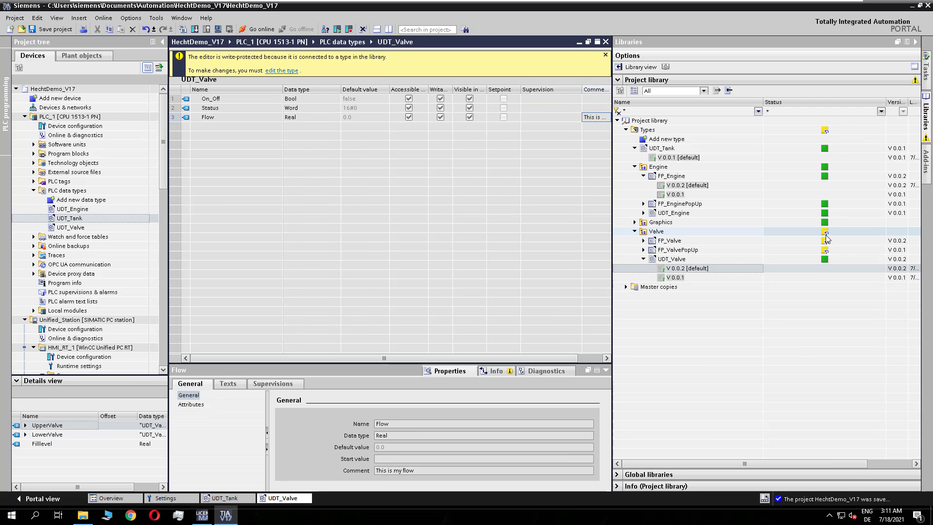
Review the status filter options of the project library, and expand FP_Valve and FP_ValvePopUp to inspect their versions
left_click(881, 112)
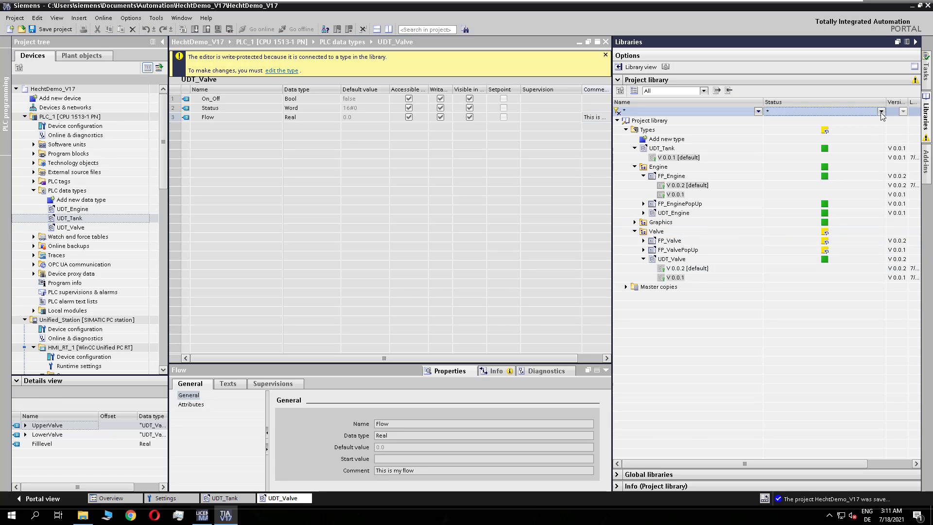
left_click(880, 111)
left_click(881, 112)
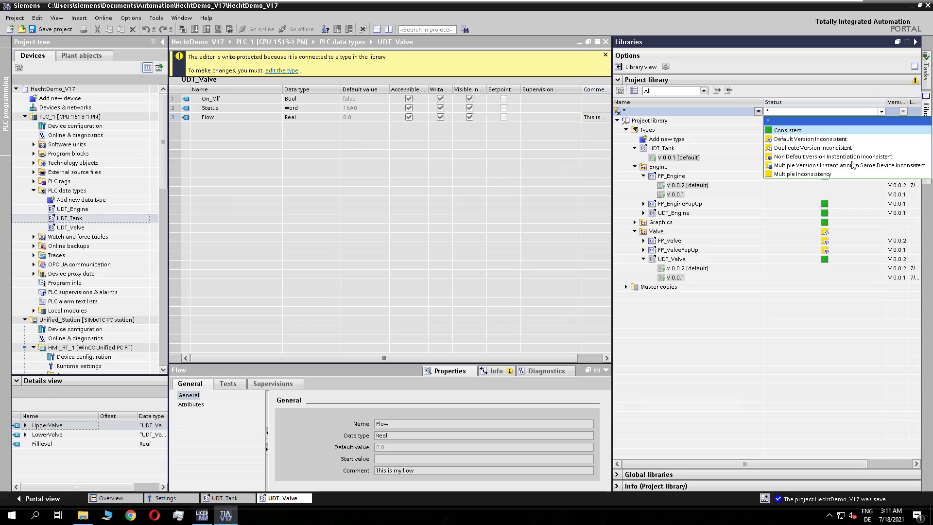
left_click(781, 308)
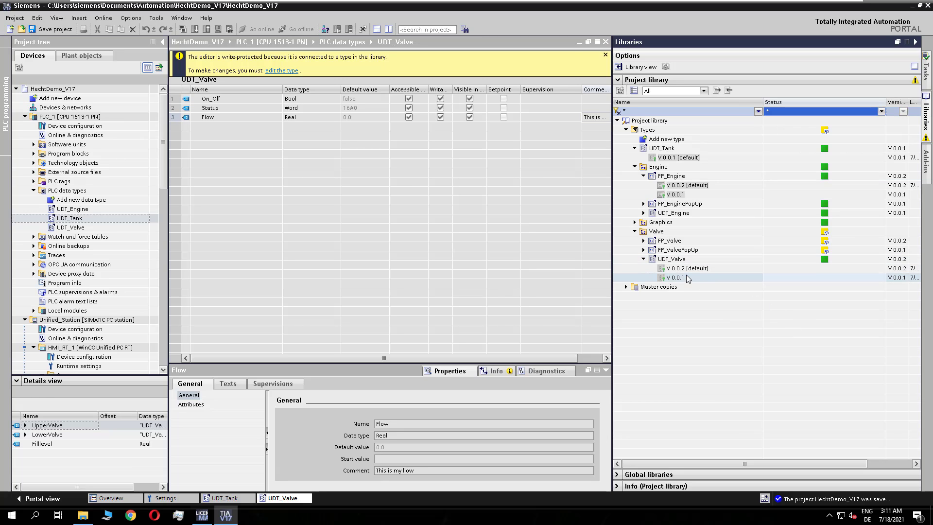
left_click(643, 241)
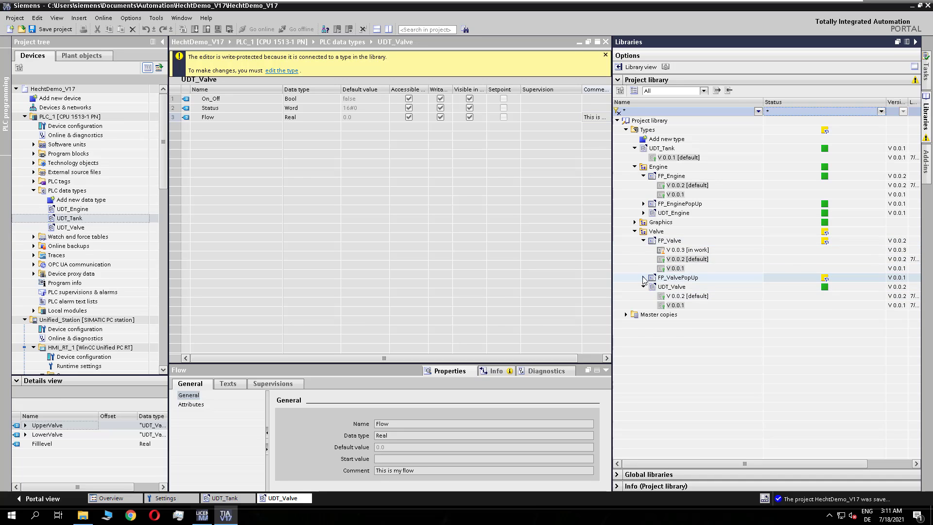
left_click(644, 279)
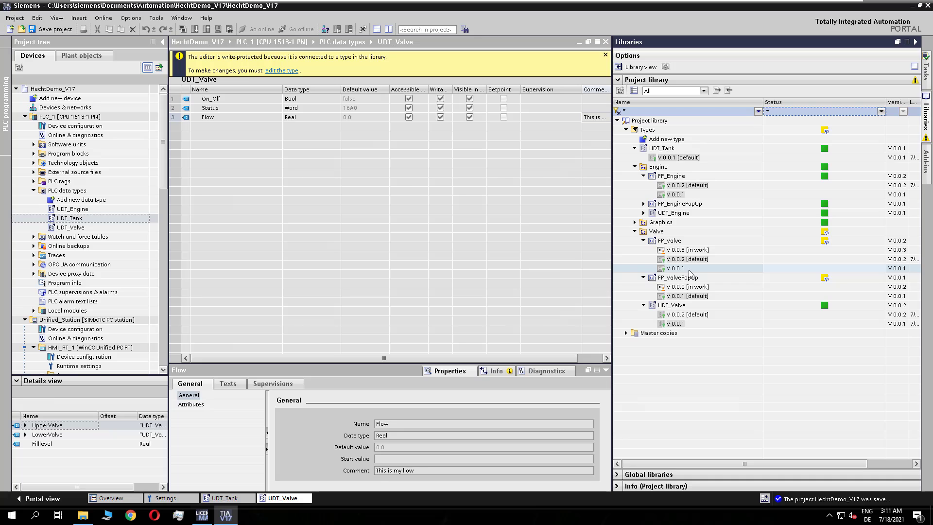
Open UDT_Tank version V 0.0.1 in its test environment and expand UpperValve and LowerValve to check the Flow comments
left_click(663, 159)
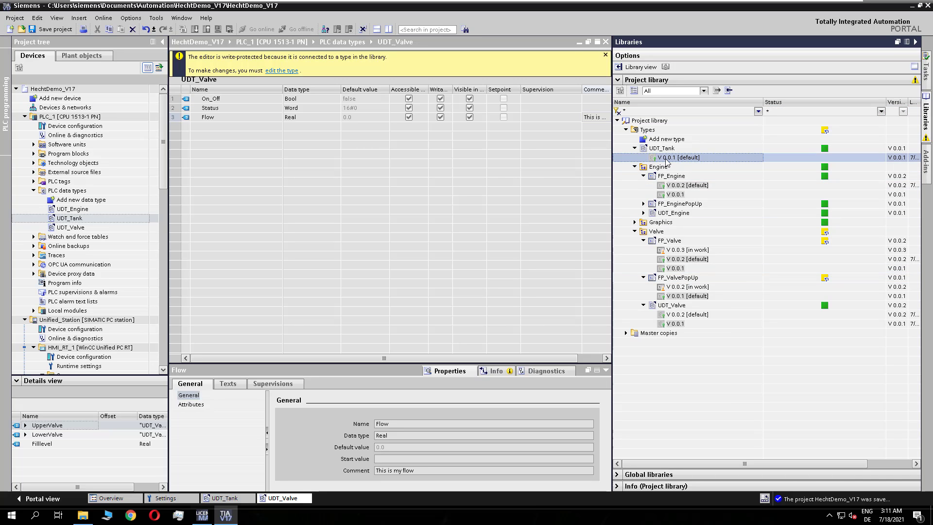
right_click(667, 162)
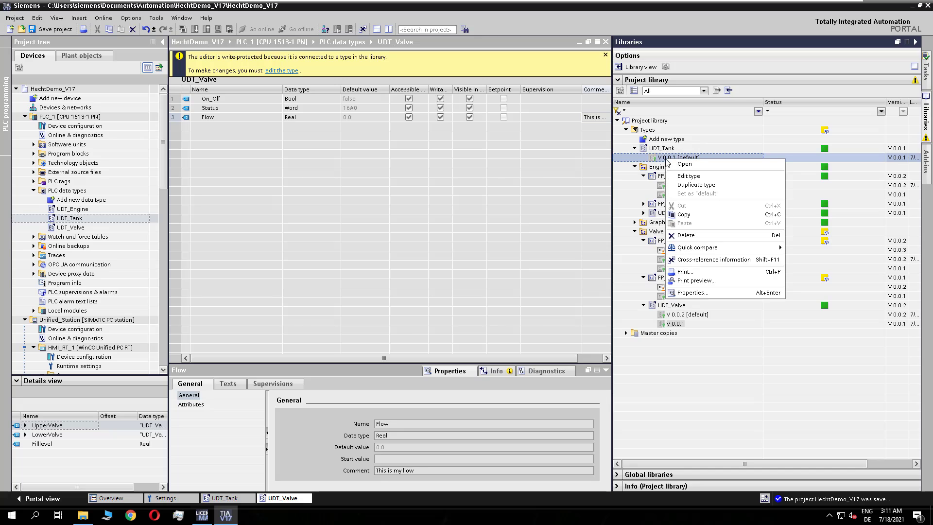
left_click(700, 167)
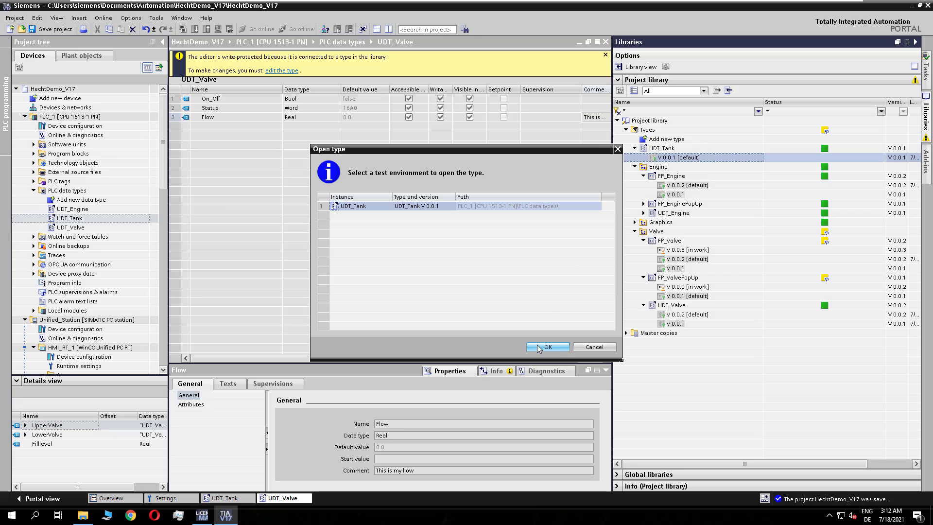
left_click(548, 346)
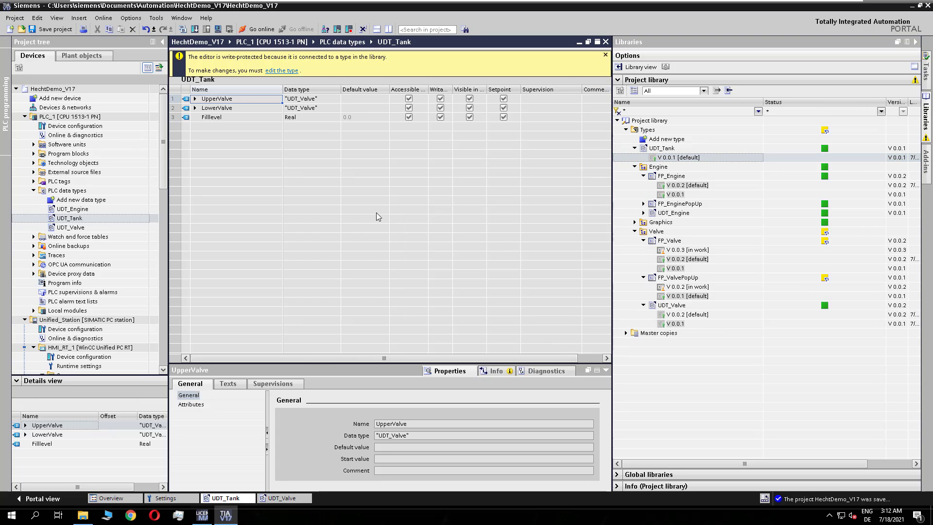
left_click(195, 107)
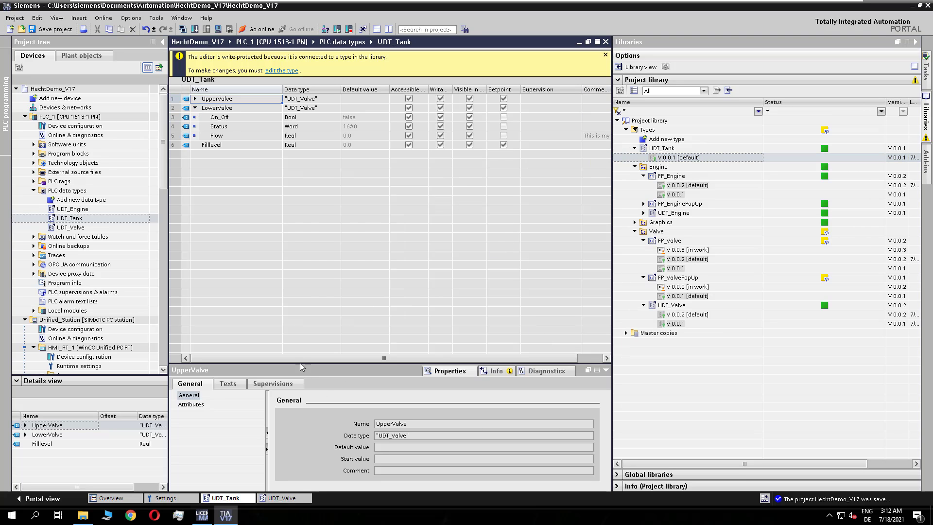
left_click_drag(333, 358, 357, 359)
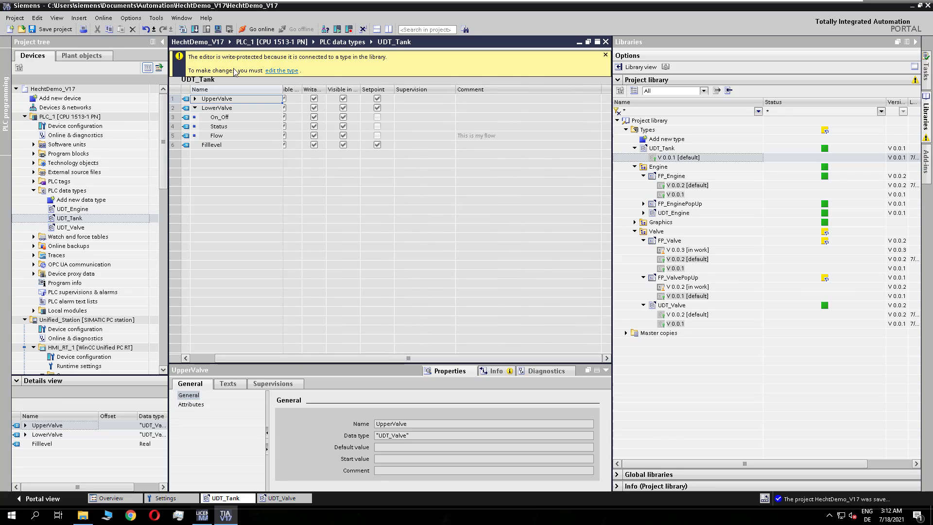
left_click(195, 99)
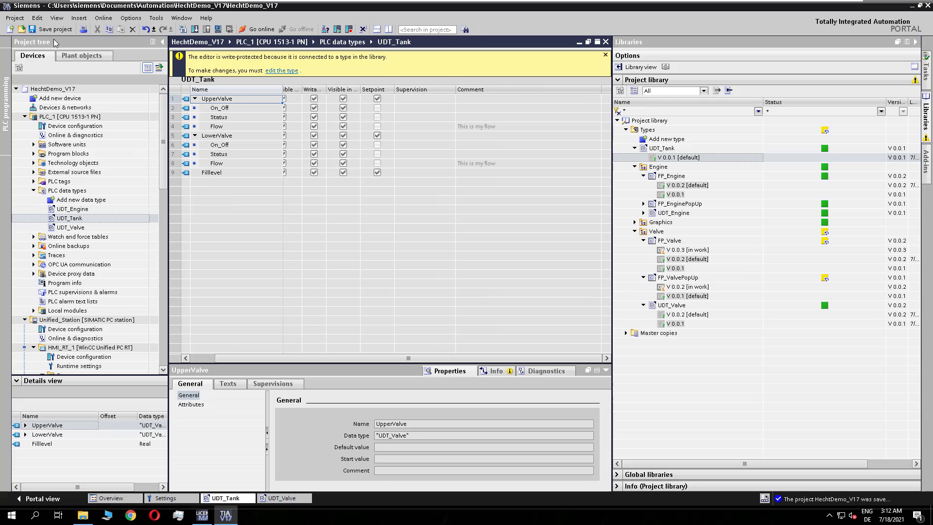
Undo the last UDT_Valve changes, including the version 0.0.2 release, the Flow comment and the start of type editing
left_click(145, 30)
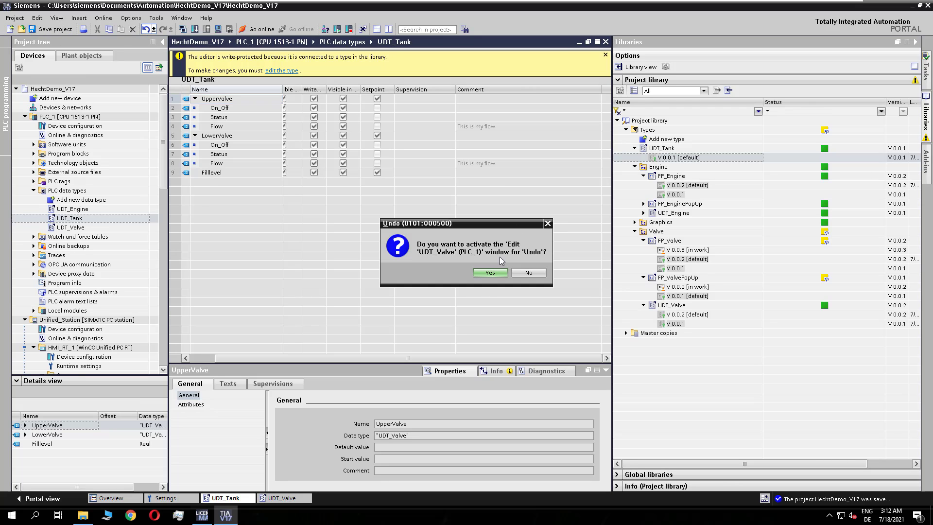
left_click(491, 272)
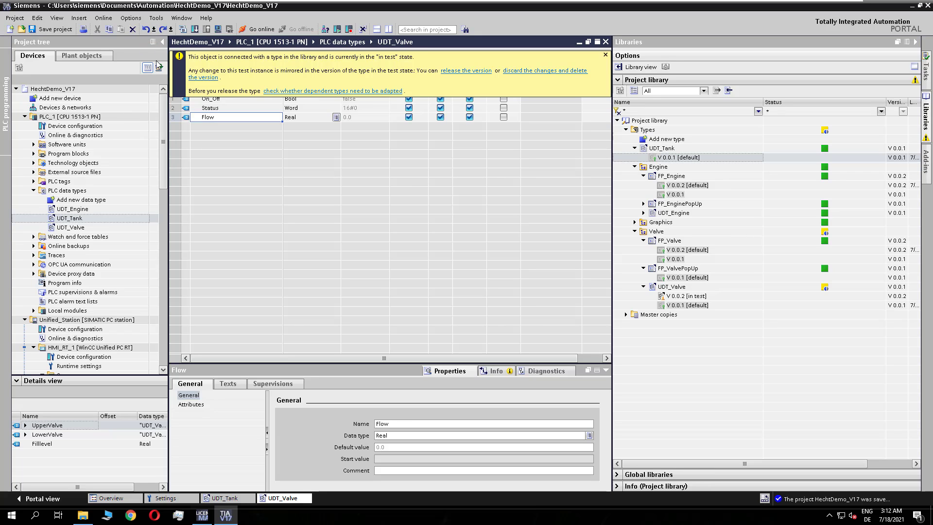
left_click(145, 30)
left_click(487, 271)
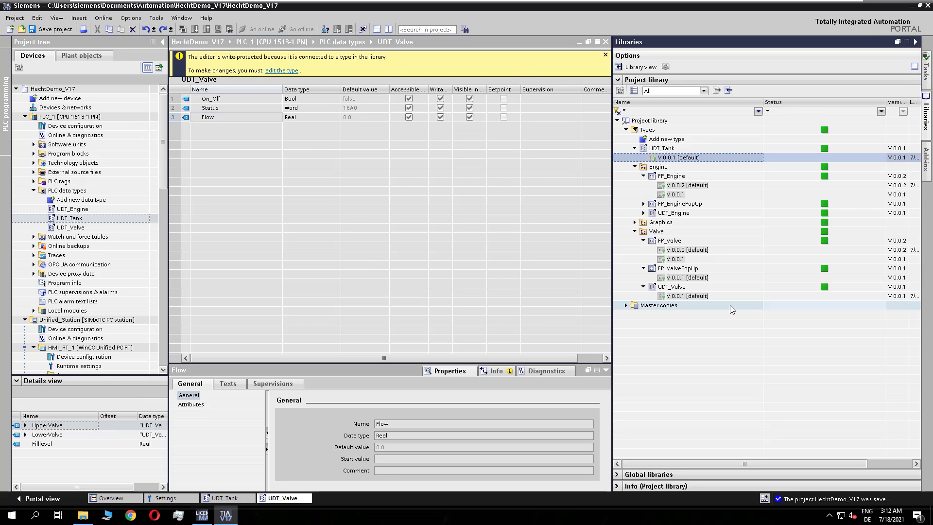
Collapse FP_Valve and FP_ValvePopUp in the project library, and start editing UDT_Valve from version V 0.0.1 with its PLC_1 instance
left_click(644, 241)
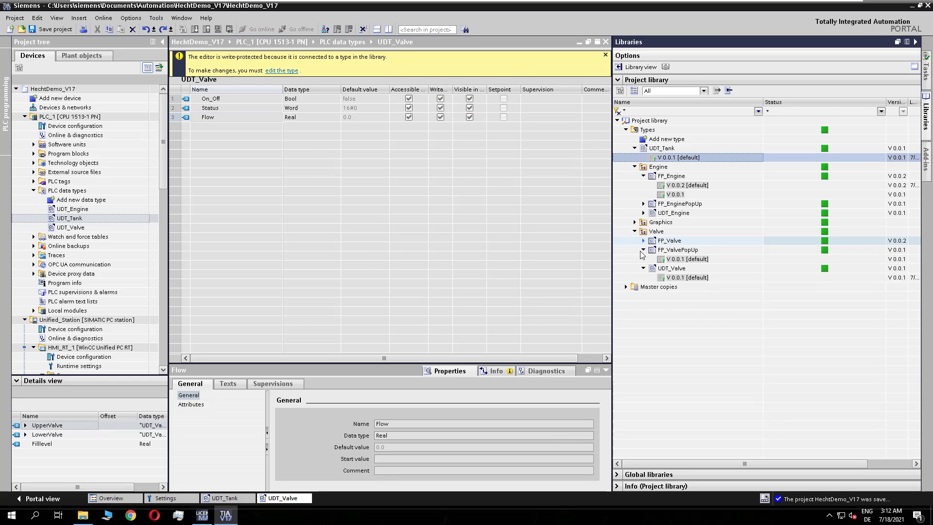
left_click(643, 249)
left_click(669, 268)
right_click(670, 271)
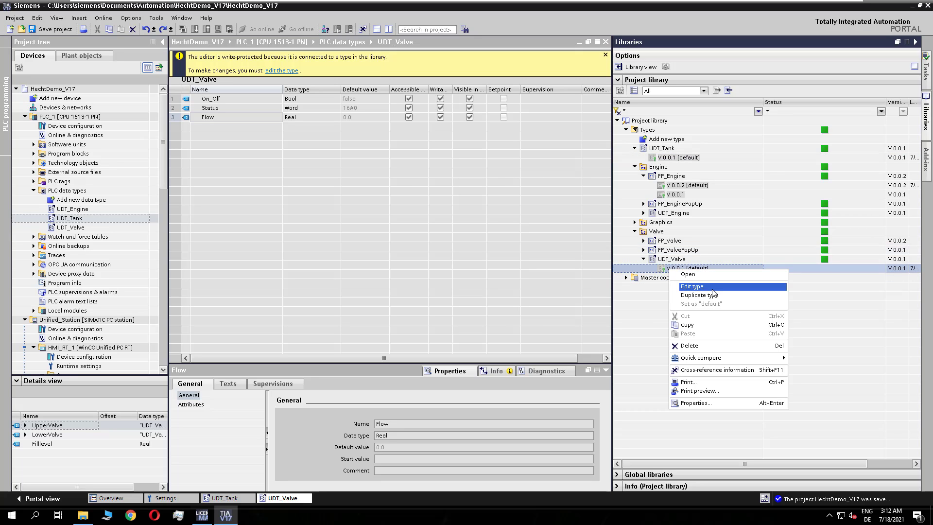
left_click(706, 290)
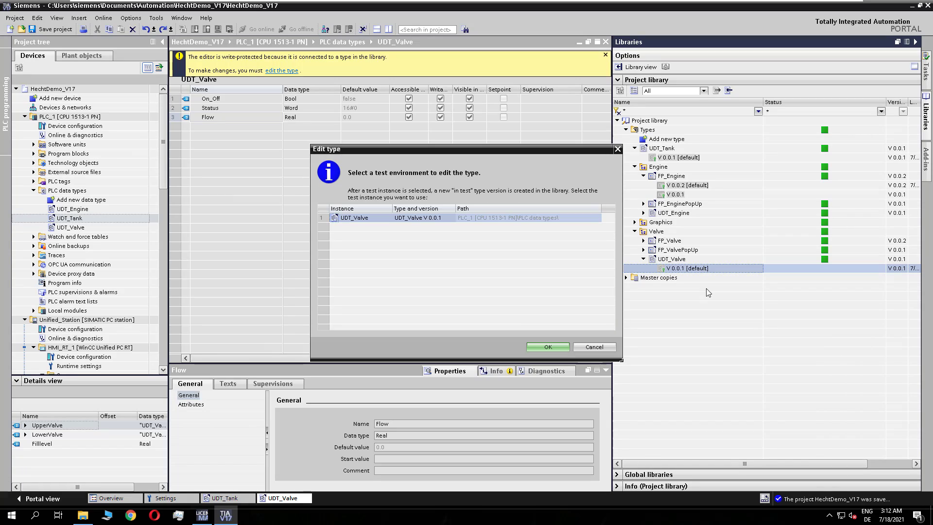
left_click(555, 350)
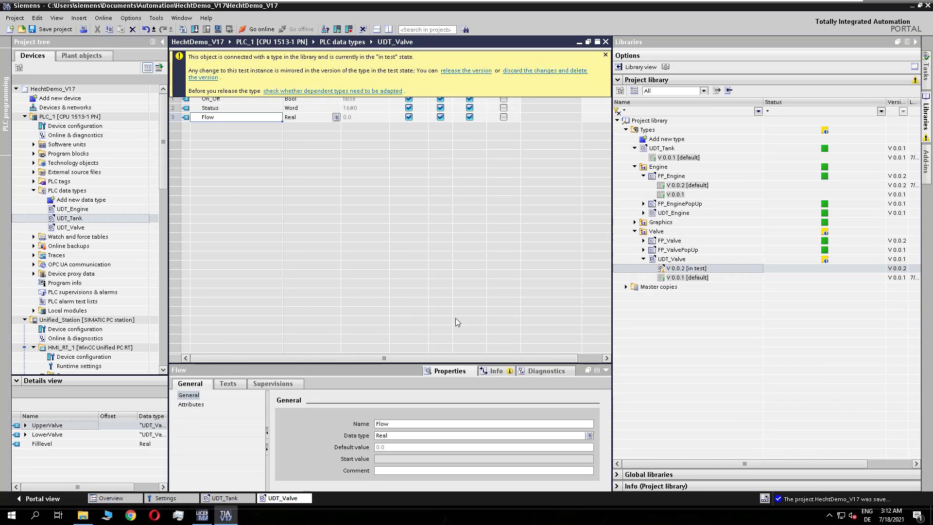
Add a new element named TestTAg with data type Real below Flow in UDT_Valve
left_click(605, 56)
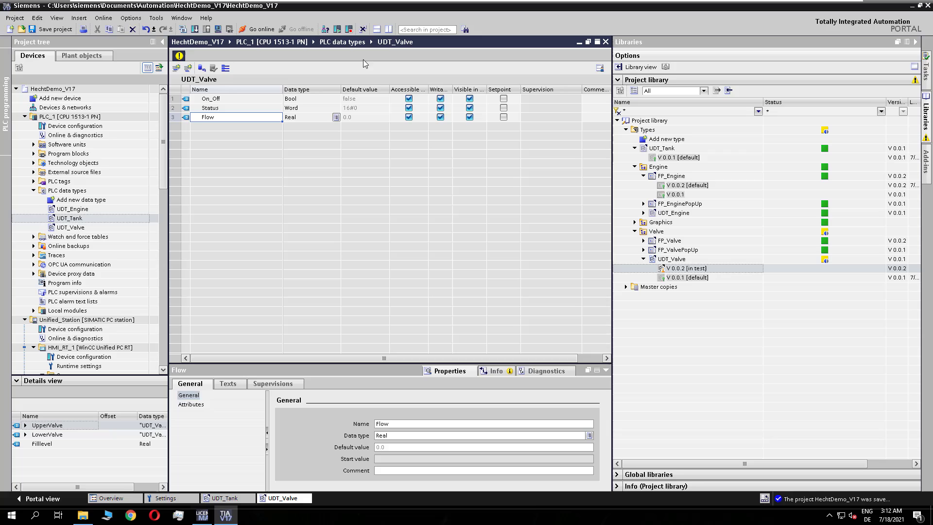
left_click(189, 68)
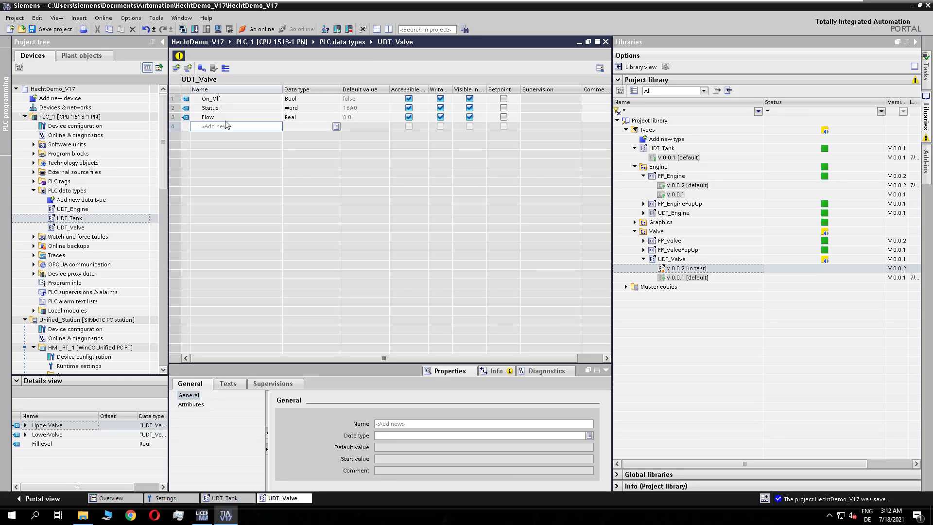
left_click(234, 129)
type("TestTAg")
key("Return")
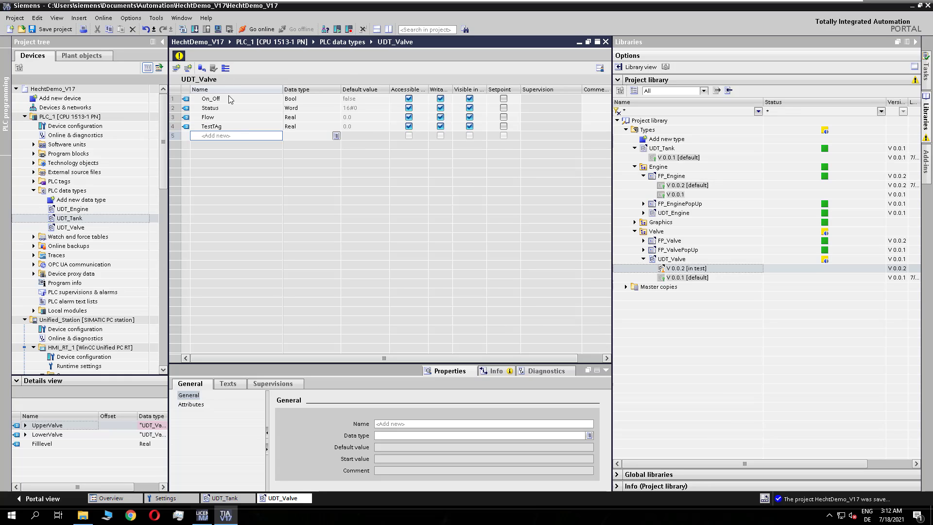
Release the edited UDT_Valve as version 0.0.2 with dependent types set to edit mode
left_click(180, 56)
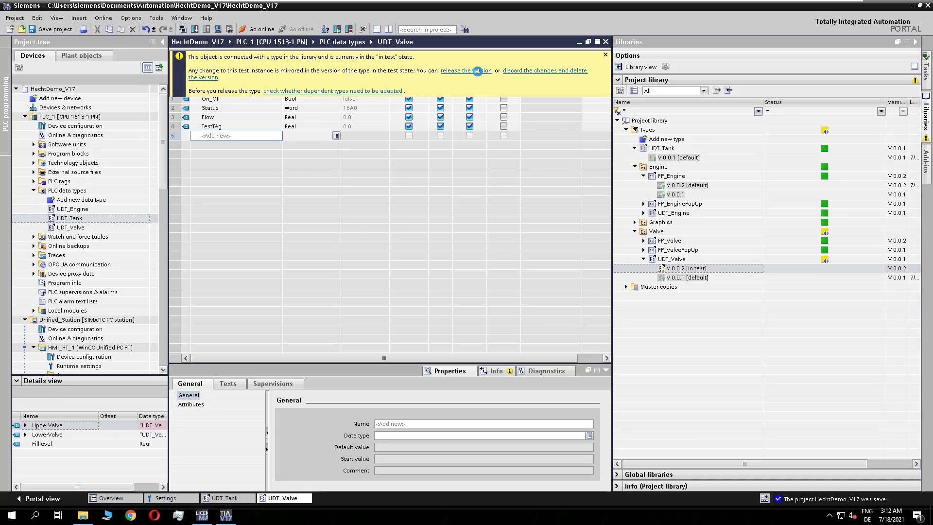
left_click(477, 71)
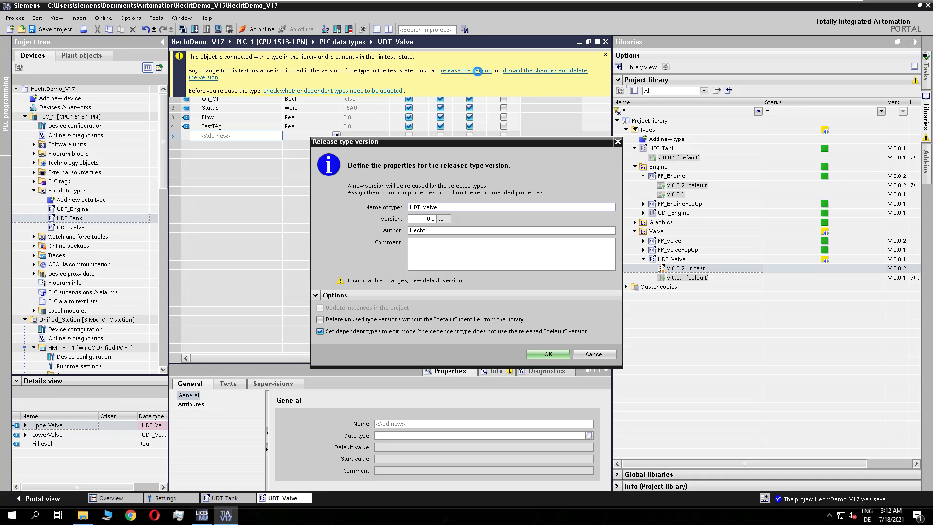
left_click(548, 354)
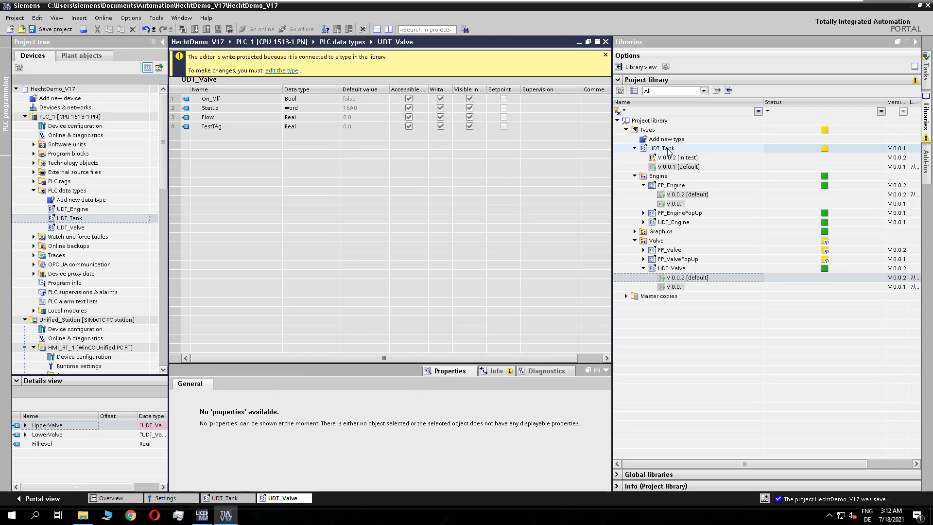
Expand FP_Valve and FP_ValvePopUp in the library, and release all pending type versions under Types
left_click(643, 250)
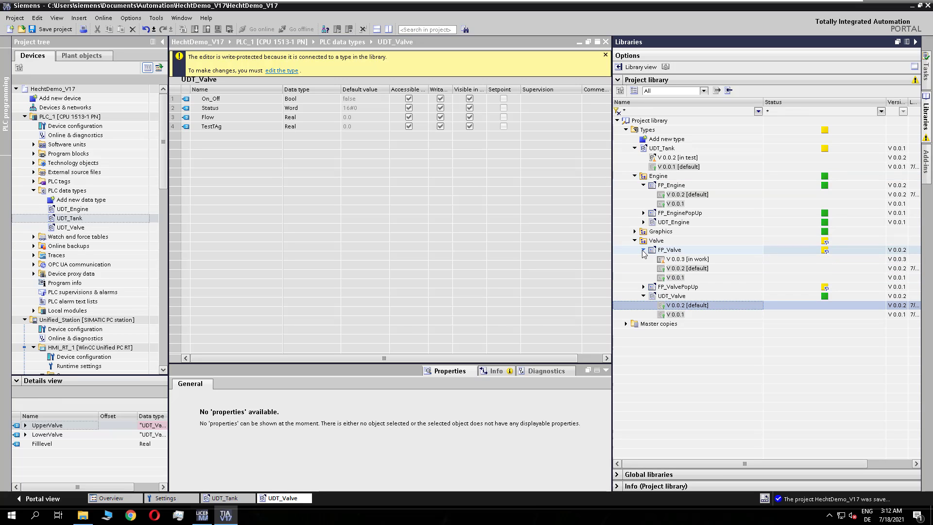
left_click(643, 287)
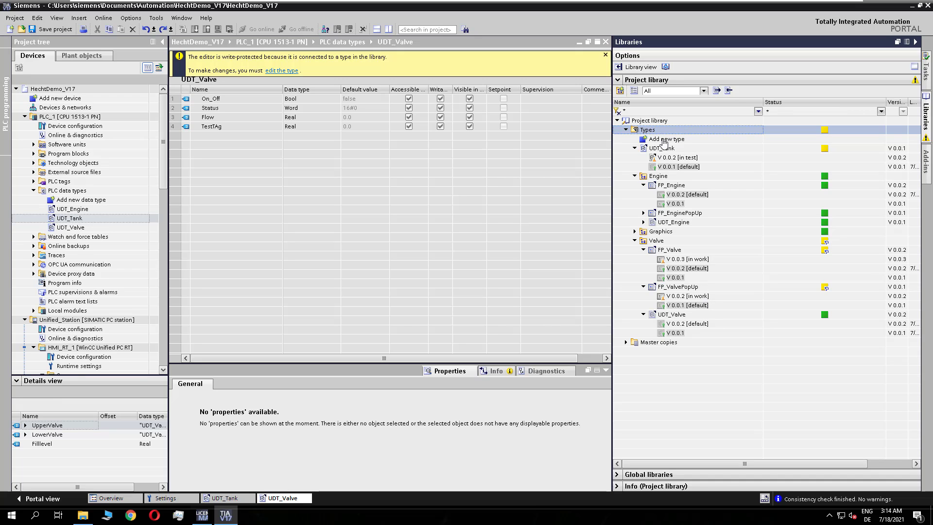
right_click(645, 130)
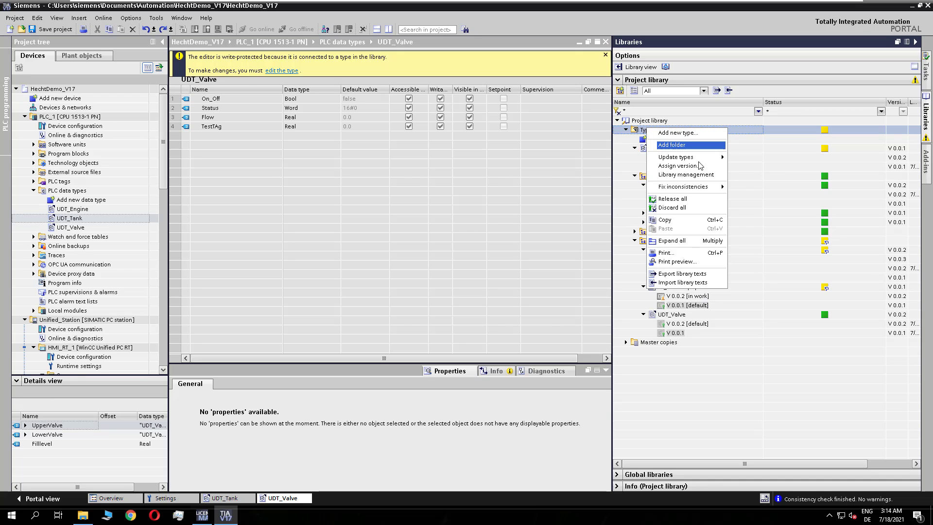
left_click(695, 200)
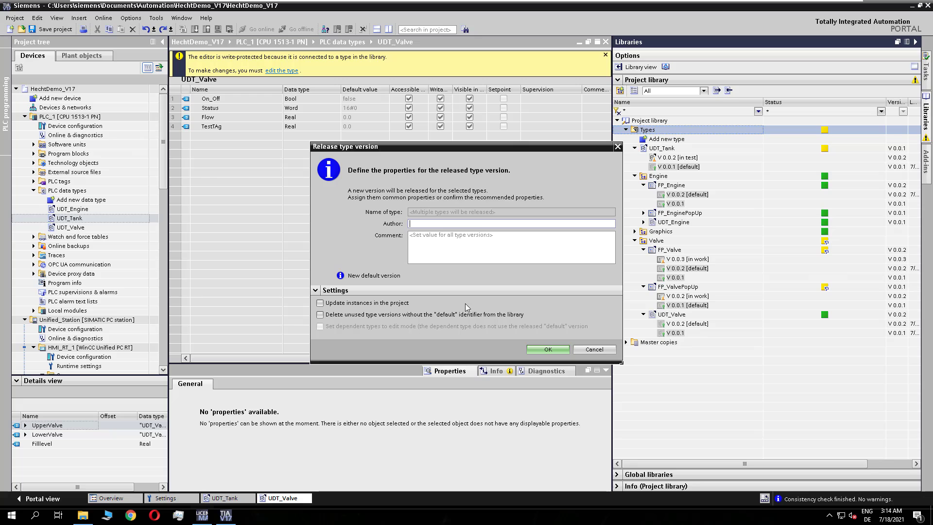
left_click(525, 347)
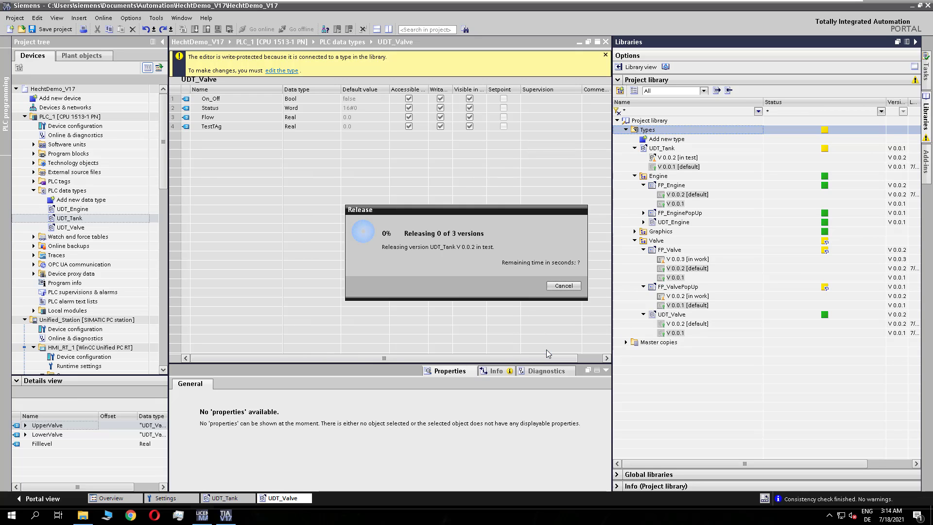
Open UDT_Tank version V 0.0.2 in its test environment and expand LowerValve to check its elements
right_click(660, 157)
left_click(691, 168)
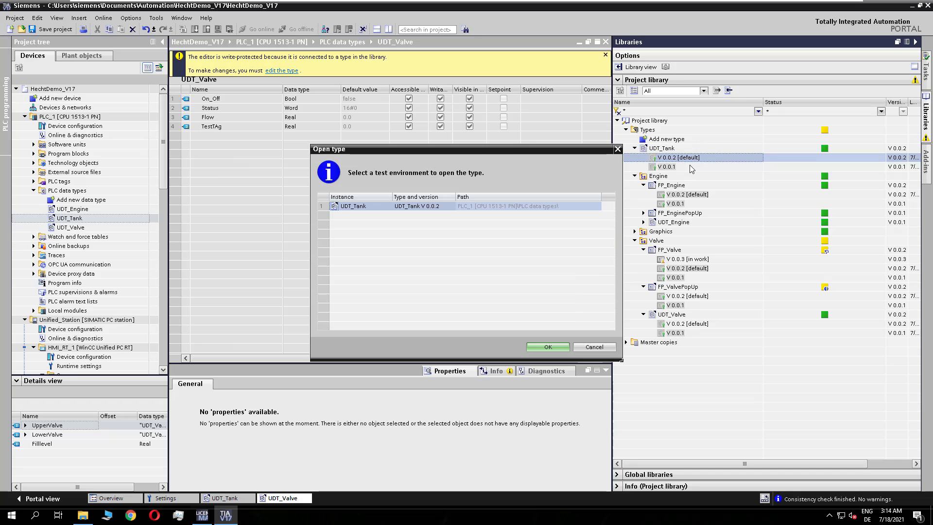
left_click(548, 347)
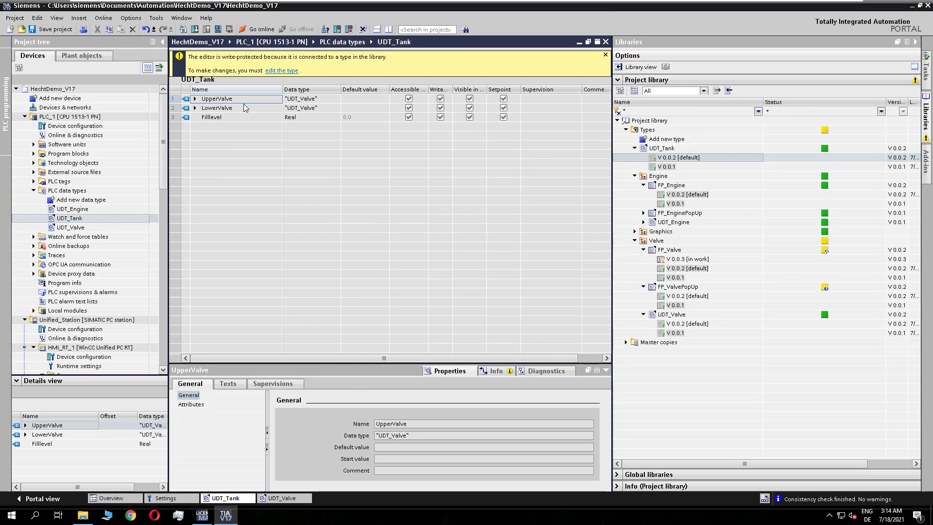
left_click(195, 108)
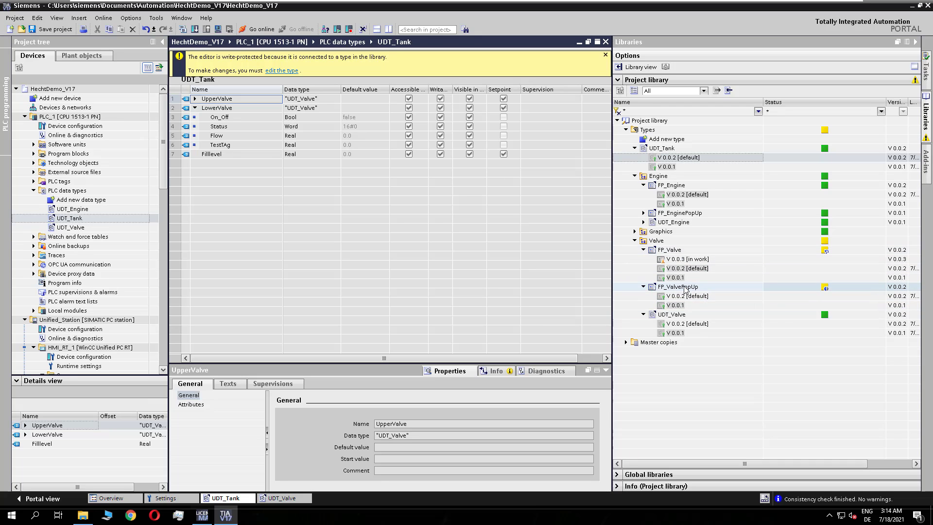
Open the in-work version V 0.0.3 of the FP_Valve faceplate type from the project library
left_click(689, 258)
right_click(689, 259)
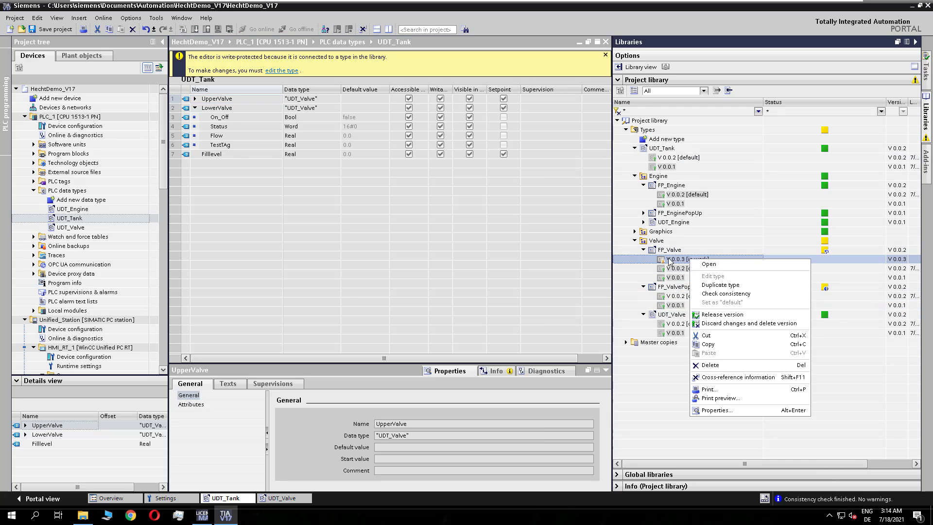
left_click(730, 265)
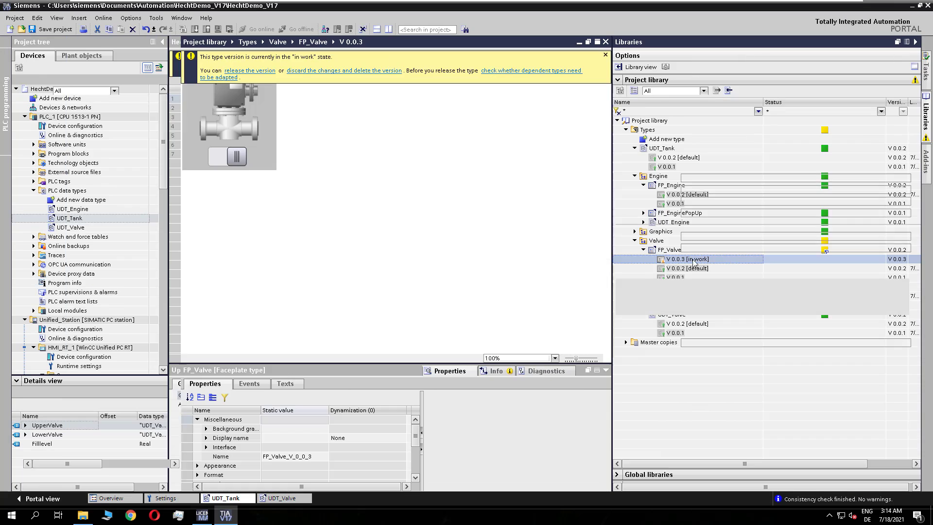
Examine FP_Valve V 0.0.3's tag interface and the valve graphic's "Click left mouse button" event script for the type versions they reference
left_click(606, 55)
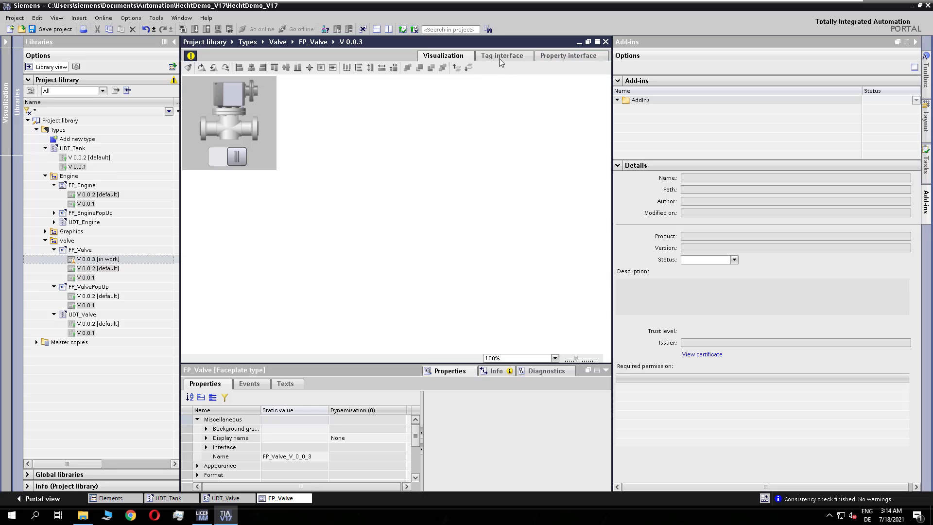
left_click(510, 56)
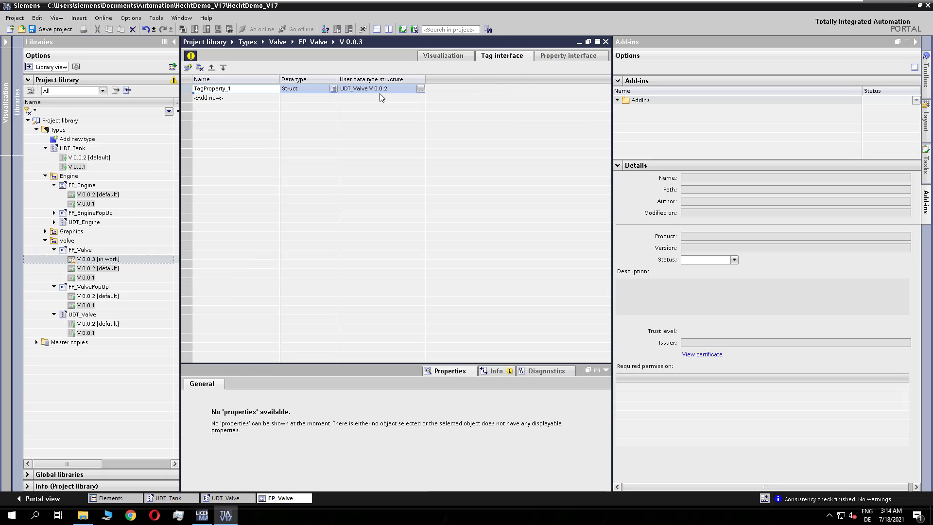
left_click(449, 56)
left_click(238, 122)
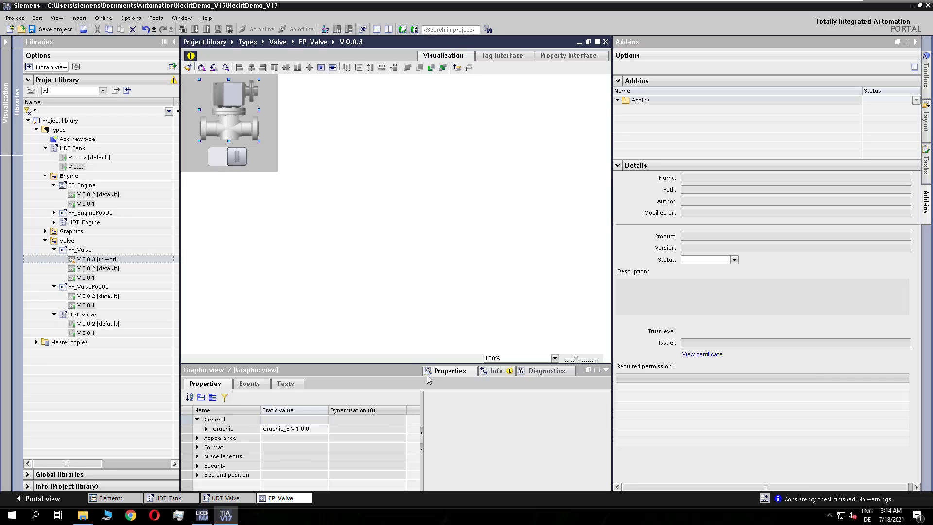
left_click(266, 384)
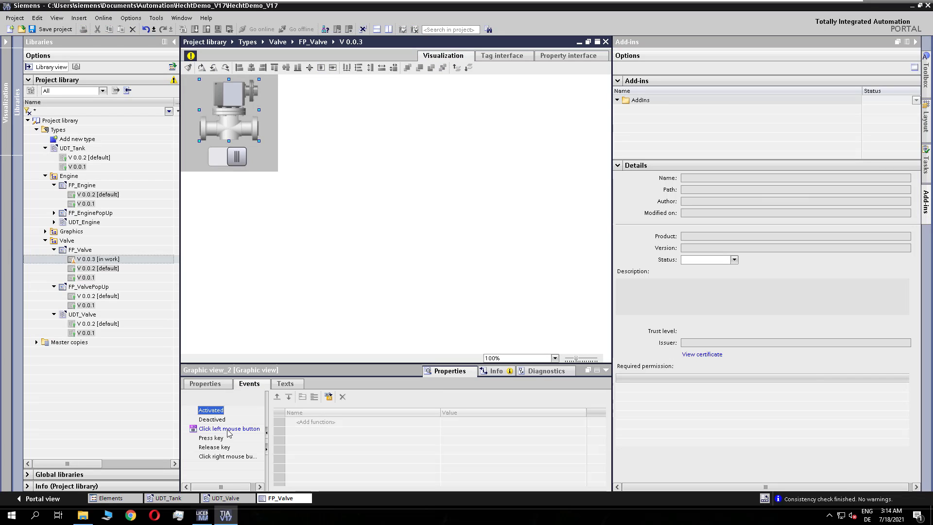
left_click(237, 428)
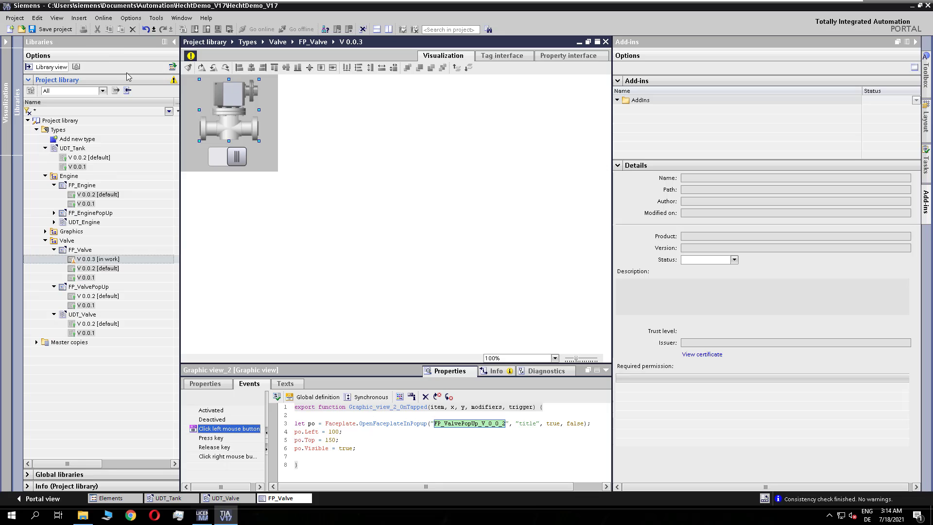
Release all in-work type versions under Types in the project library
right_click(64, 130)
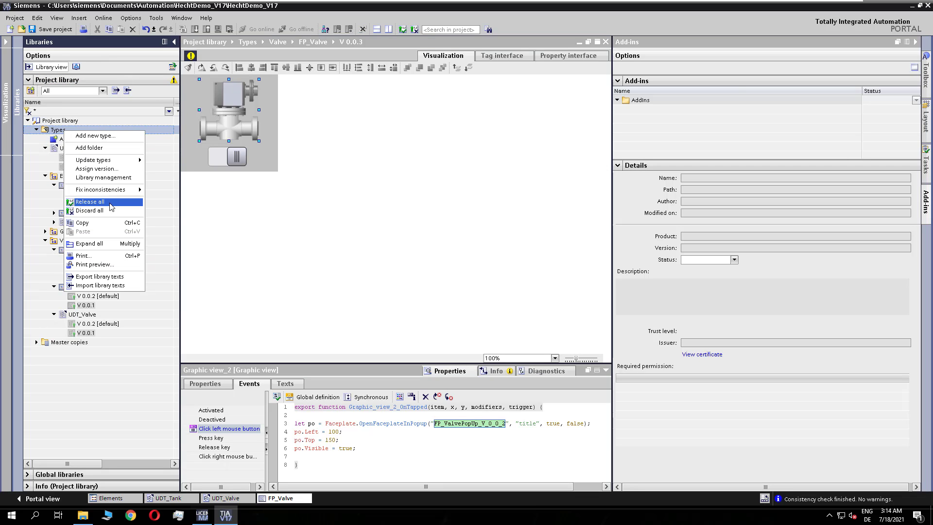
left_click(111, 202)
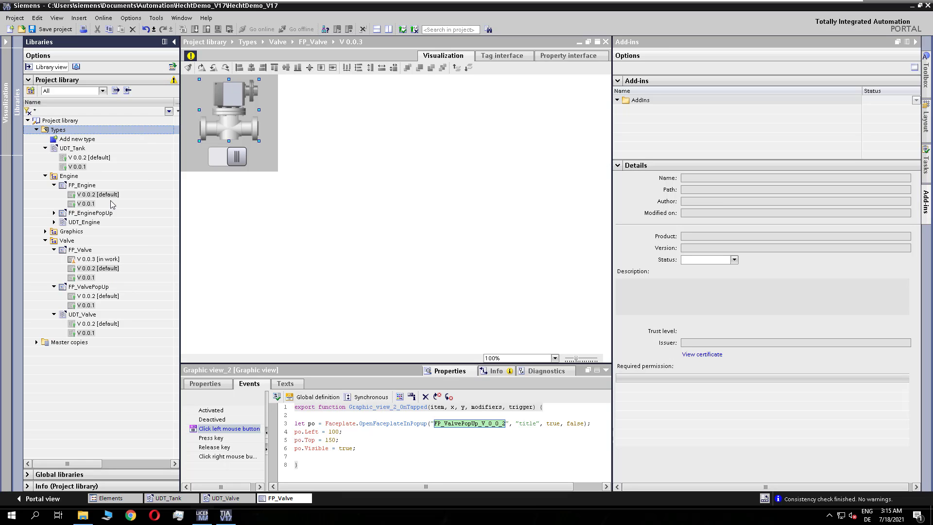
left_click(547, 350)
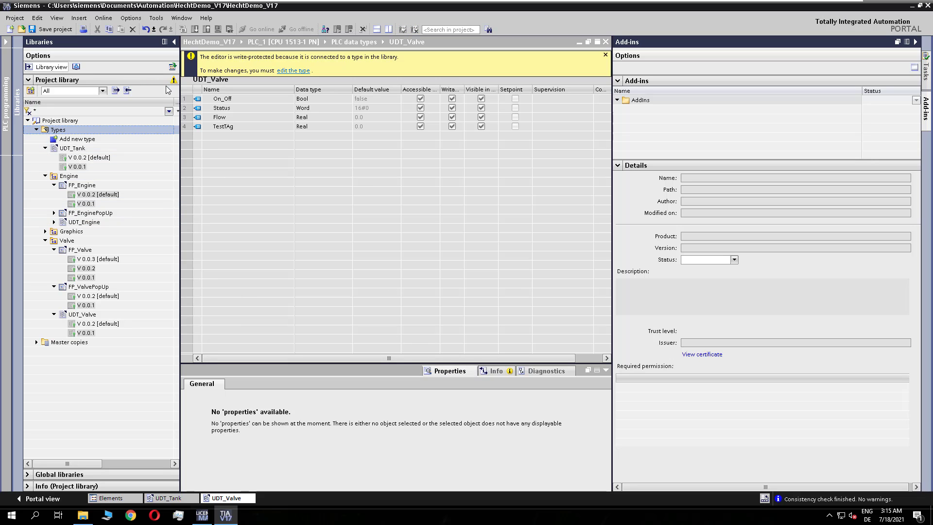
Widen the project library to show the Status column and review the status filter options, keeping the filter at "*"
left_click_drag(181, 95, 334, 192)
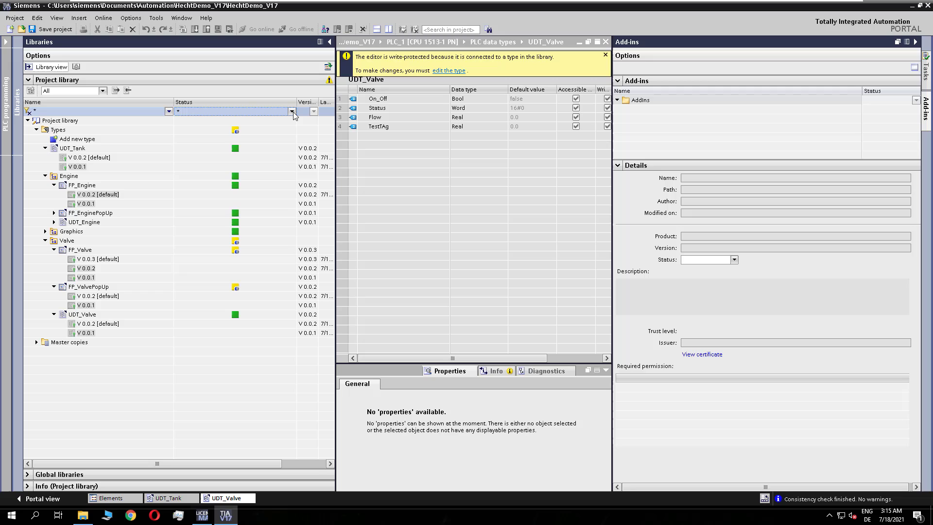
left_click(291, 112)
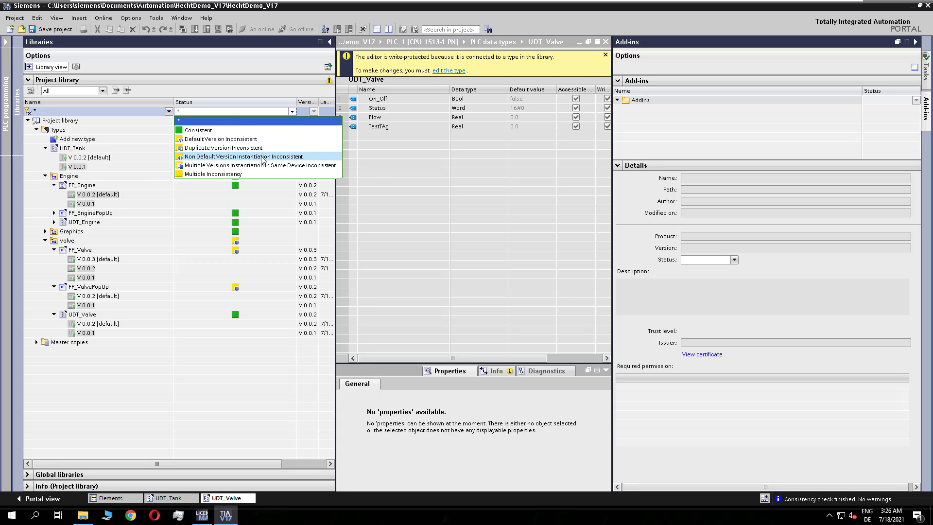
left_click(184, 121)
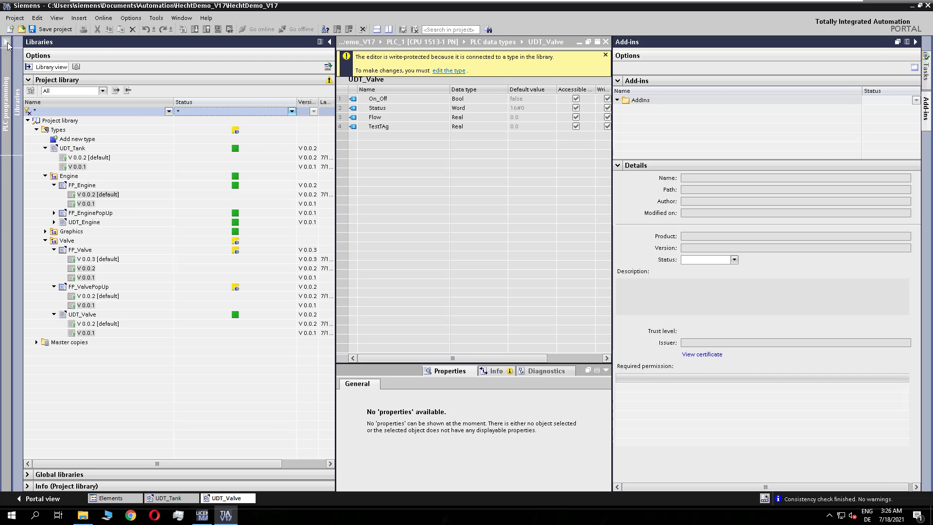
Open the Faceplate screen of HMI_RT_1 and check which type version the valve faceplate container uses
left_click(7, 46)
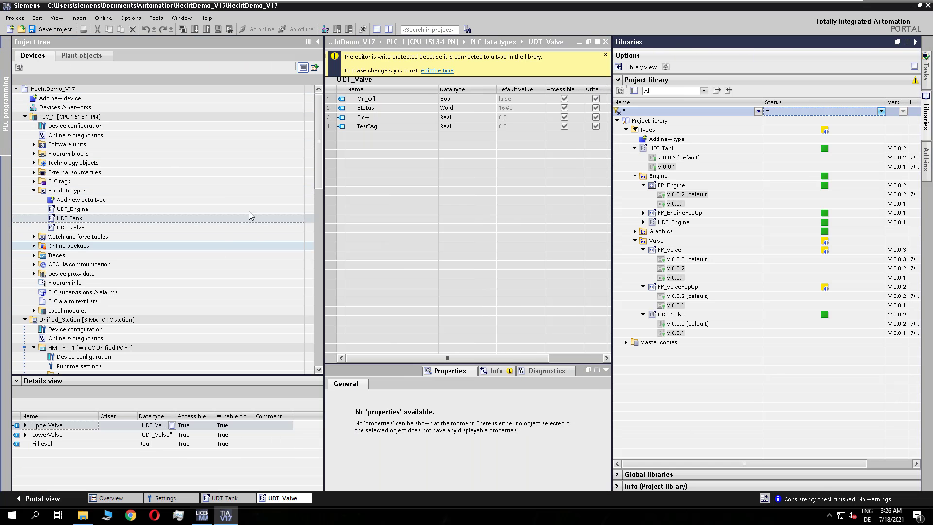
left_click(25, 117)
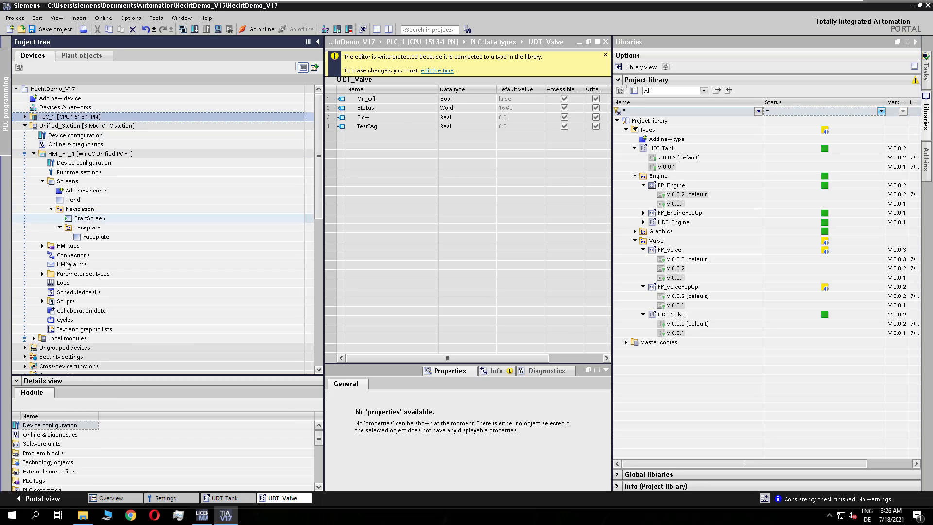
double_click(95, 237)
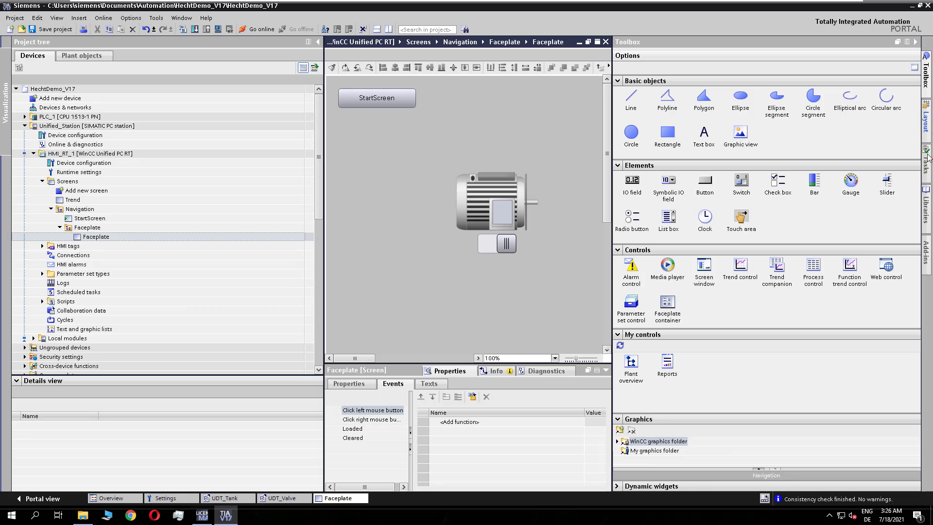
left_click_drag(353, 360, 389, 360)
left_click(354, 226)
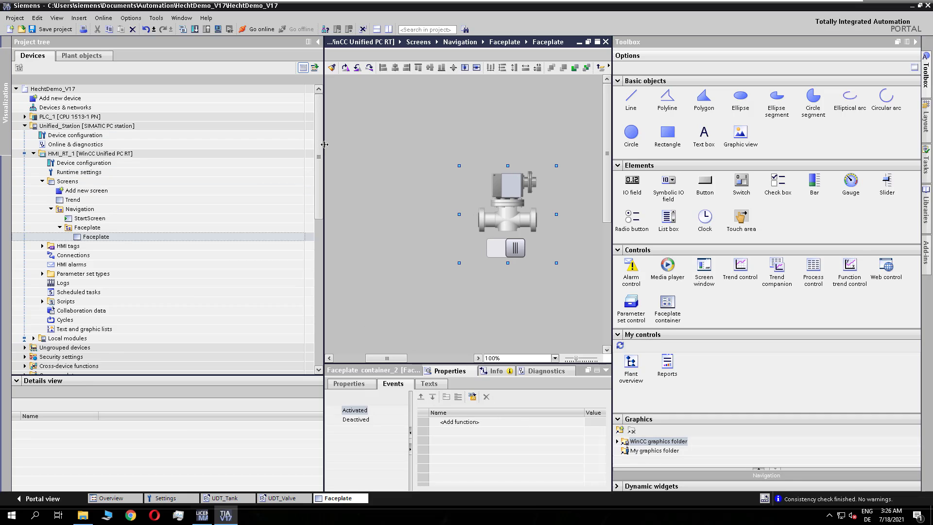
left_click_drag(324, 145, 132, 146)
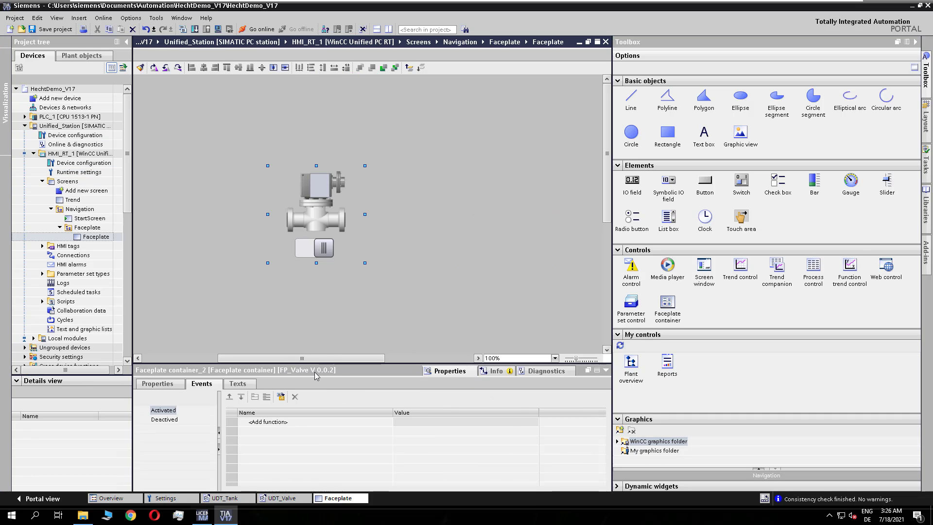
Update the FP_Valve instances in the project for both PLC_1 and Unified_Station, keeping unused type versions in the library
left_click(925, 204)
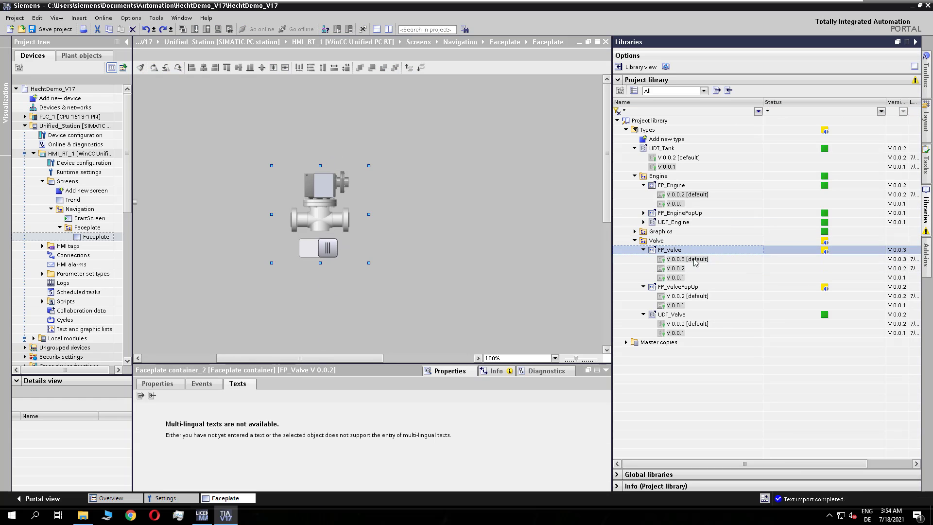
right_click(668, 251)
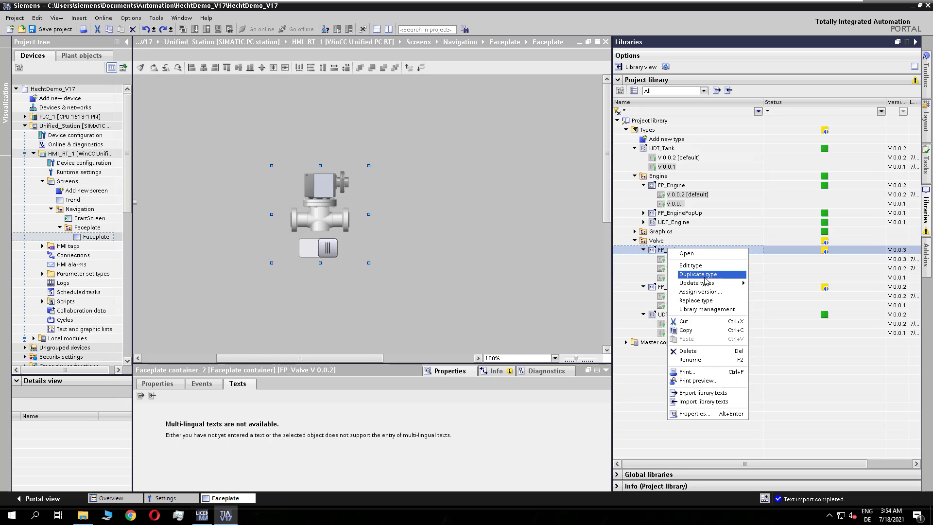
mouse_move(705, 284)
left_click(770, 283)
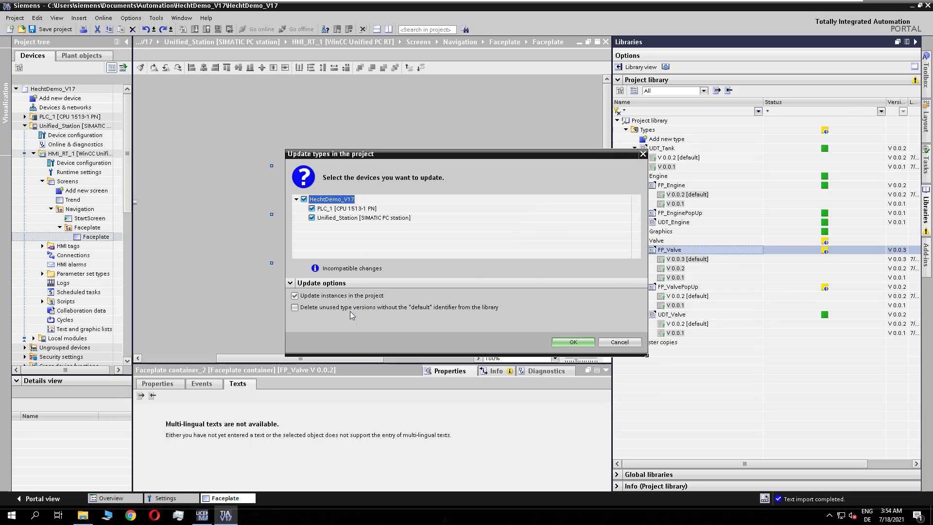
left_click(557, 342)
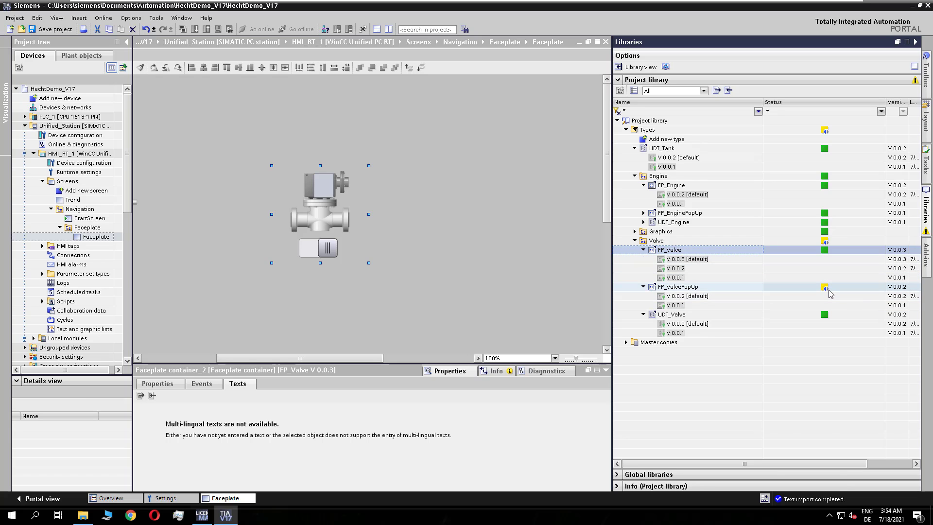
Check the inconsistency status of FP_ValvePopUp and delete version V 0.0.2 of FP_Valve from the project library
mouse_move(829, 290)
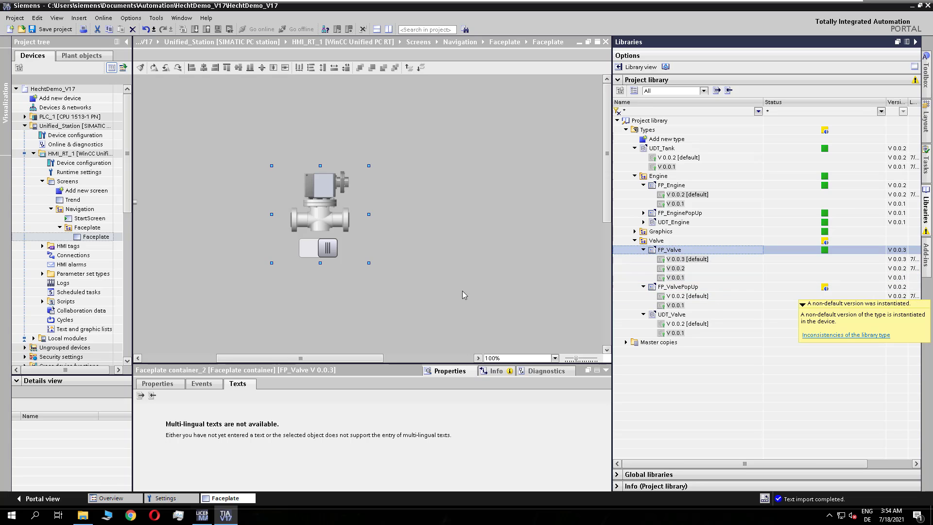
left_click(676, 268)
key("Delete")
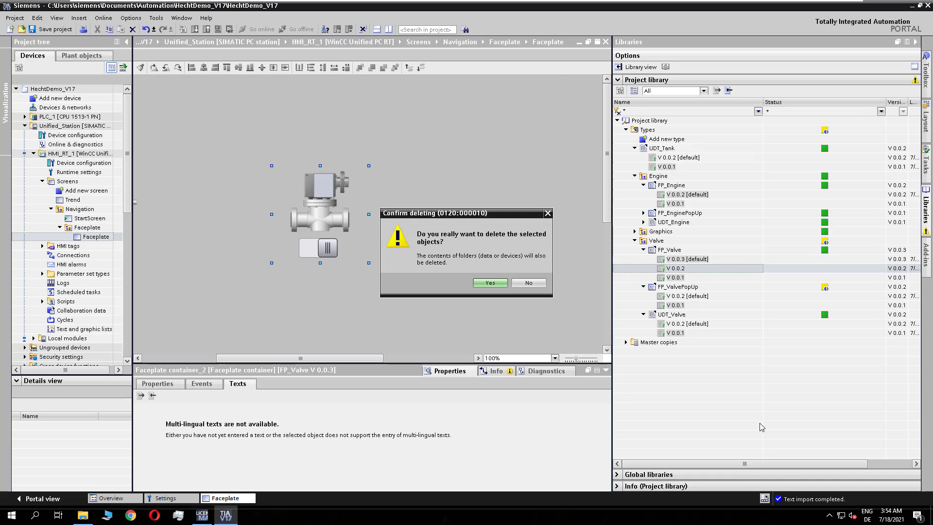
key("Return")
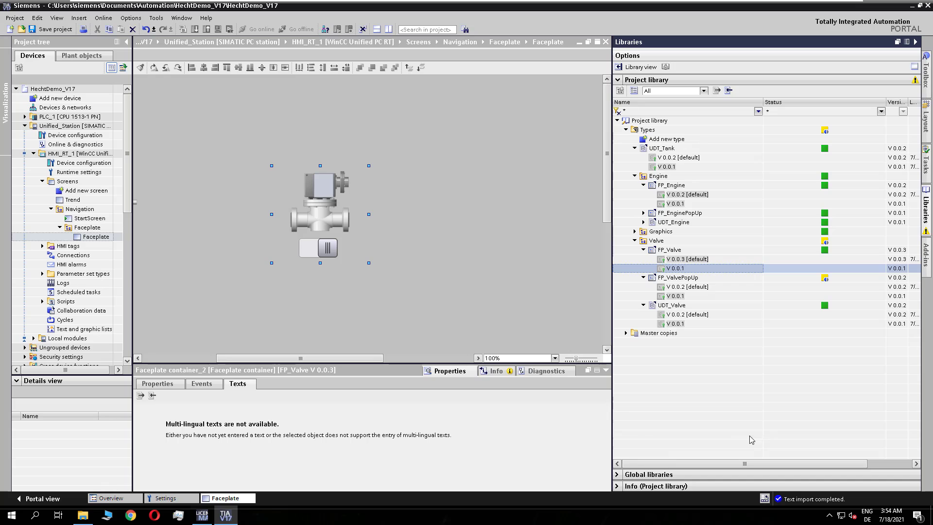
Try to delete version V 0.0.1 of FP_ValvePopUp from the project library
left_click(677, 297)
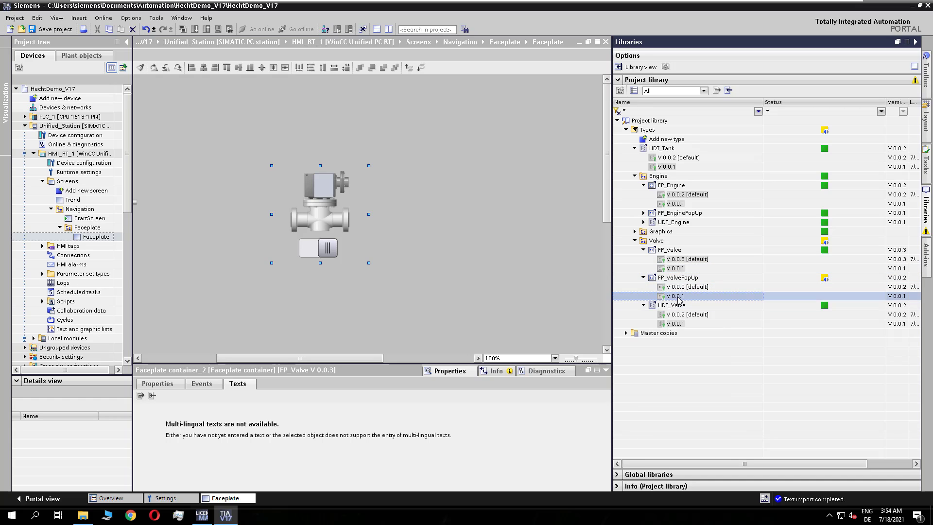
key("Delete")
key("Return")
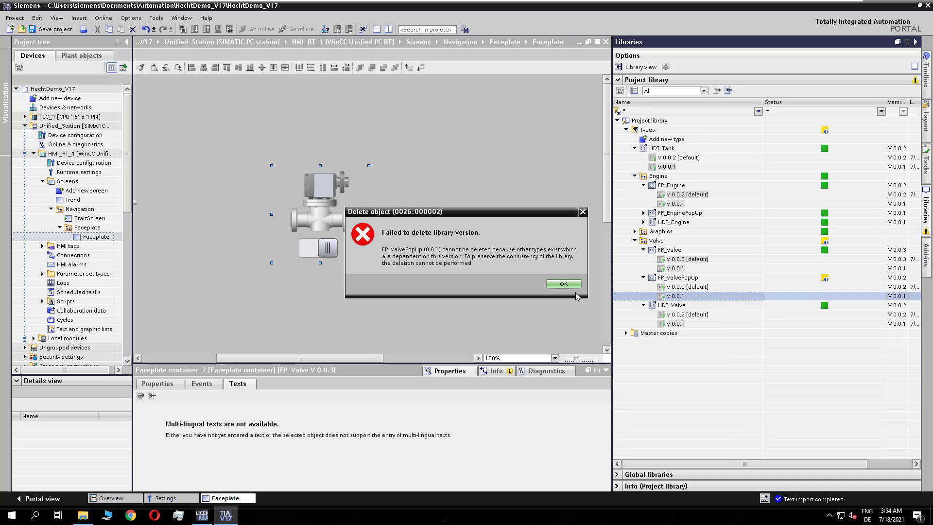
left_click(573, 286)
Delete version V 0.0.1 of FP_Valve, and undo both FP_Valve version deletions
left_click(675, 269)
key("Delete")
key("Return")
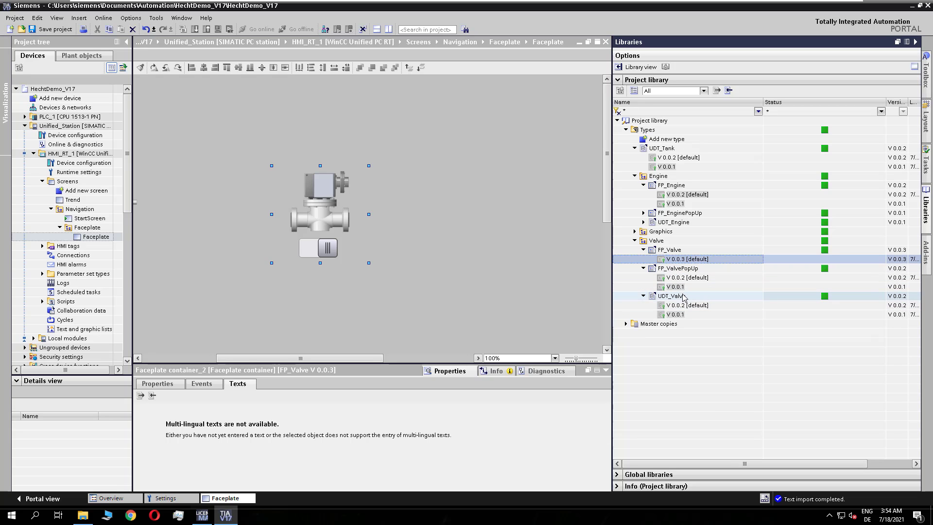
left_click(149, 32)
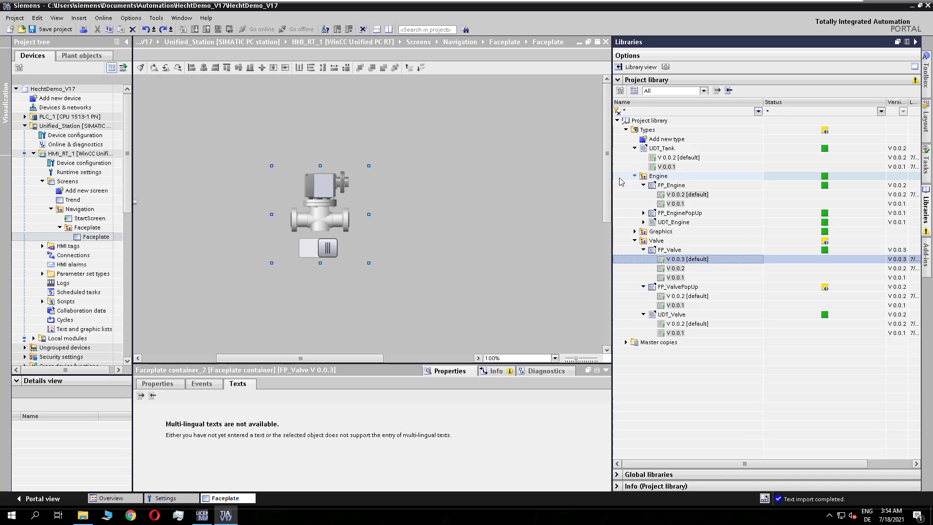
Set V 0.0.2 of FP_Valve, V 0.0.1 of FP_ValvePopUp and V 0.0.1 of UDT_Valve as the default versions
left_click(679, 270)
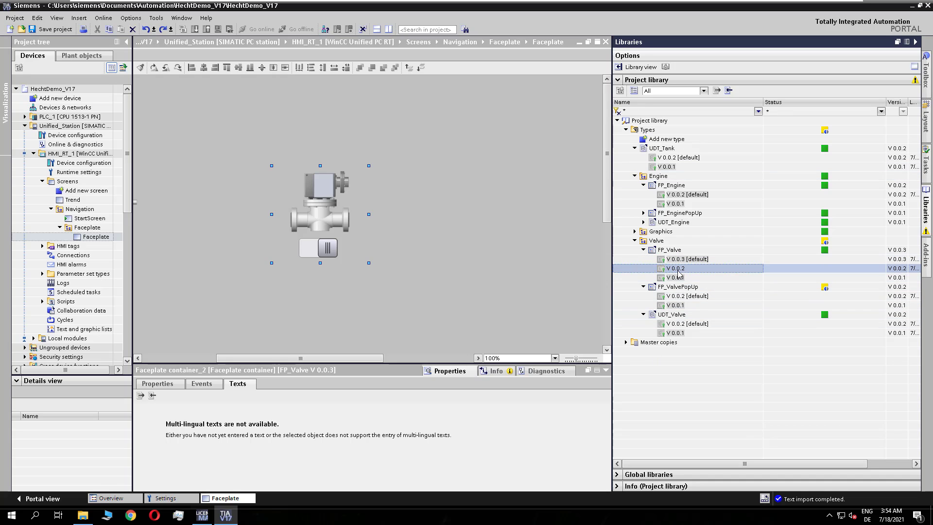
right_click(679, 273)
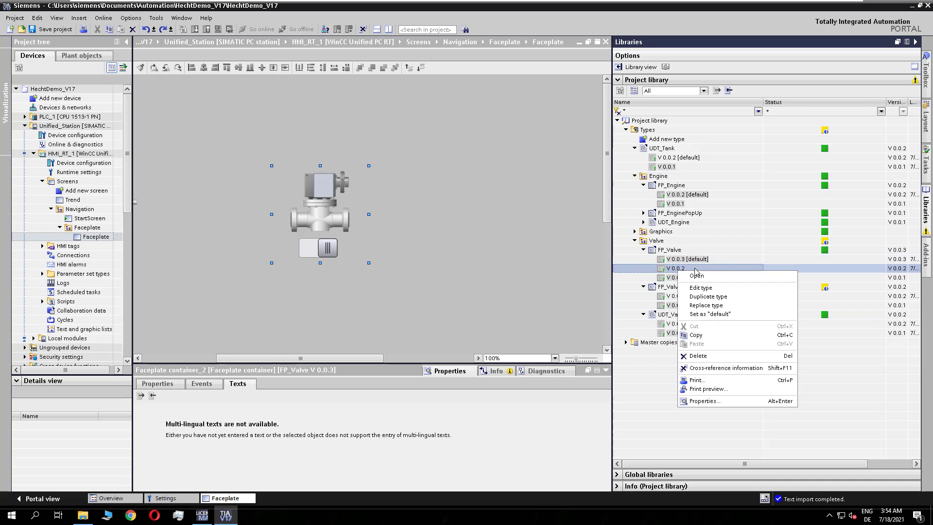
left_click(726, 315)
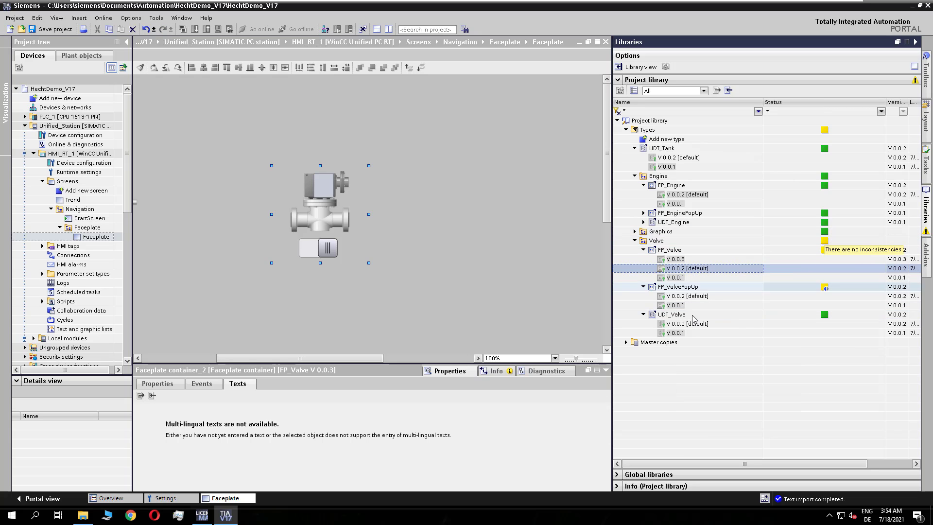
right_click(674, 306)
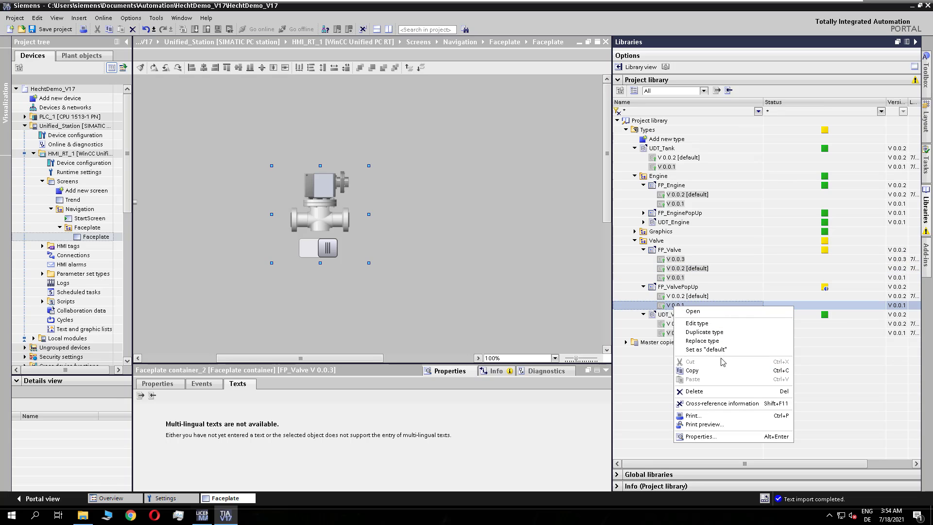
left_click(727, 351)
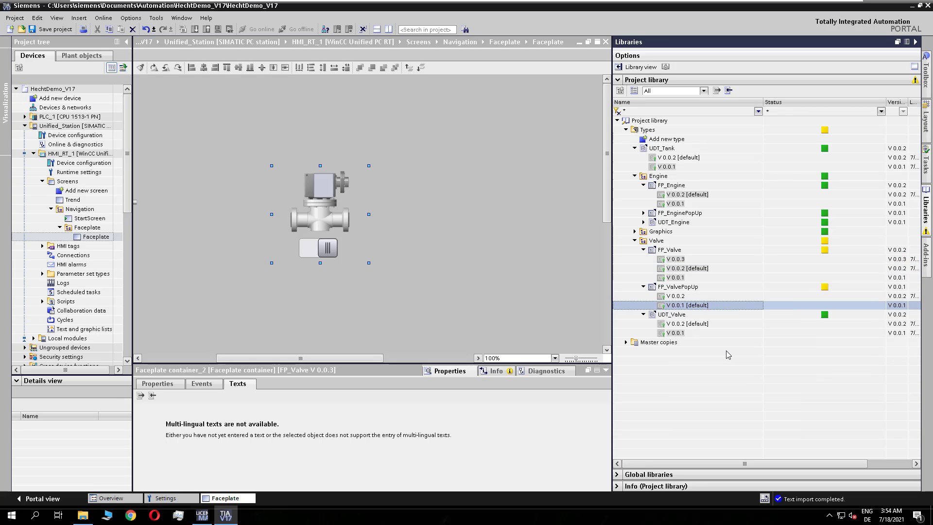
right_click(676, 334)
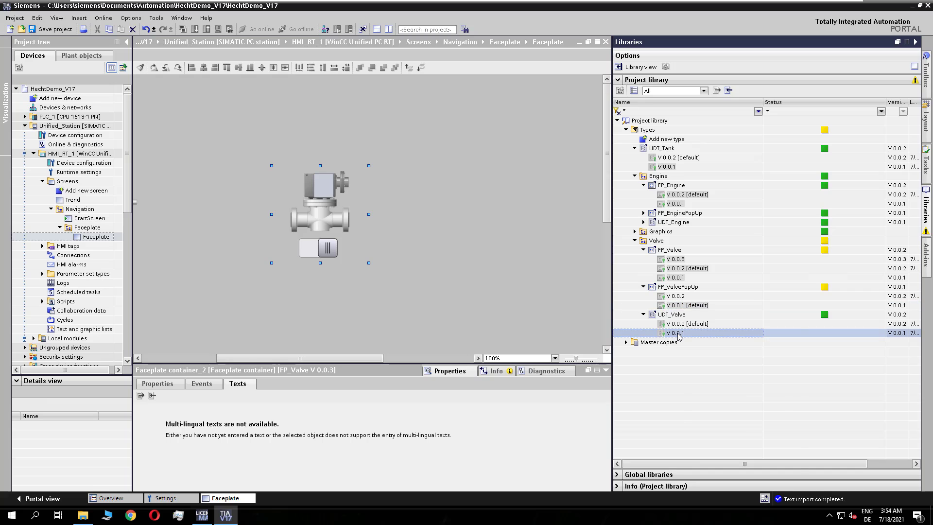
left_click(713, 367)
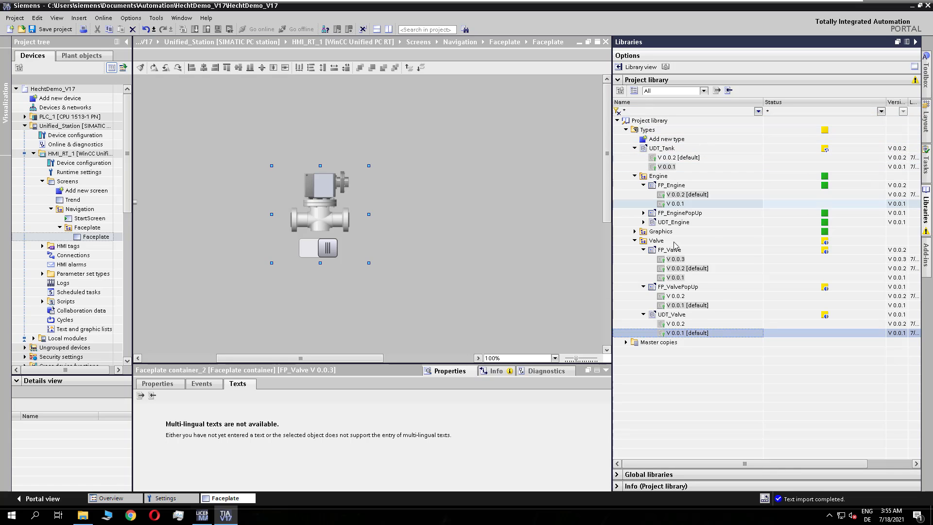
Try to update the Valve folder's types in the project, agreeing to clean up the library inconsistencies
right_click(655, 241)
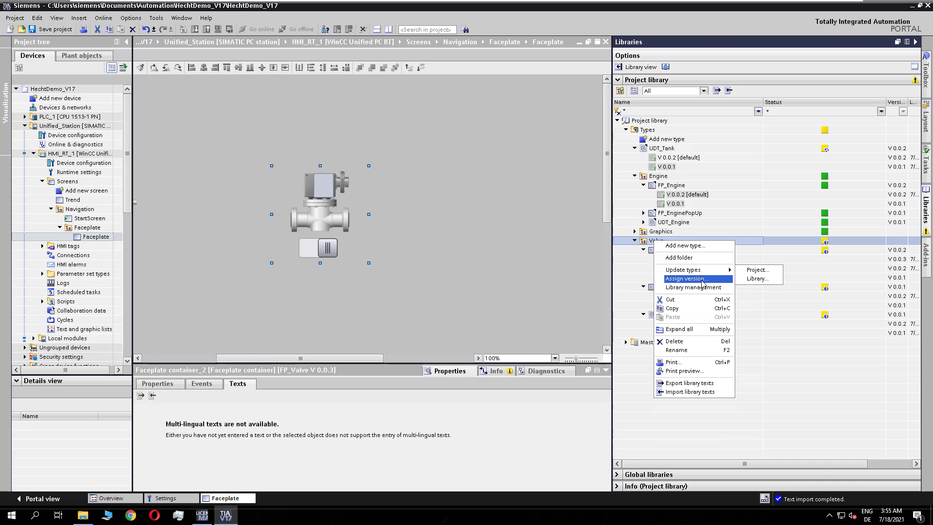
mouse_move(702, 272)
left_click(753, 270)
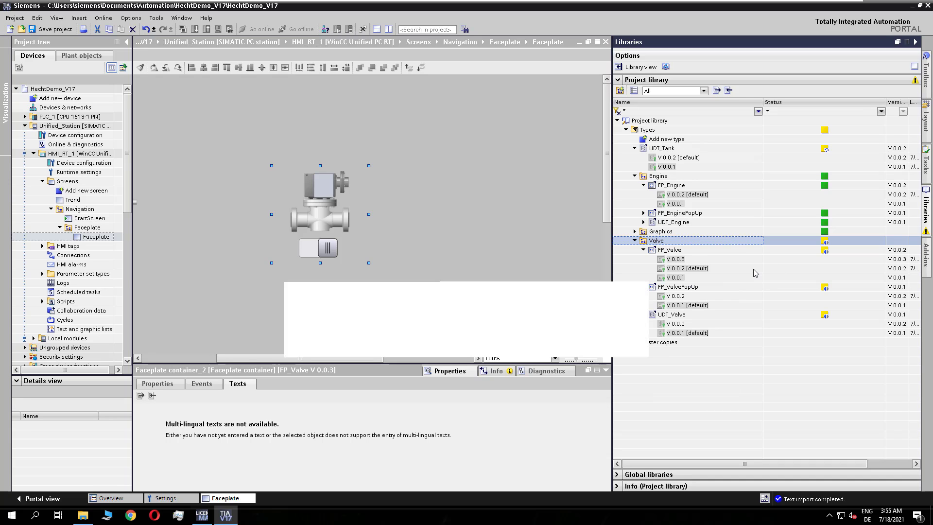
left_click(574, 343)
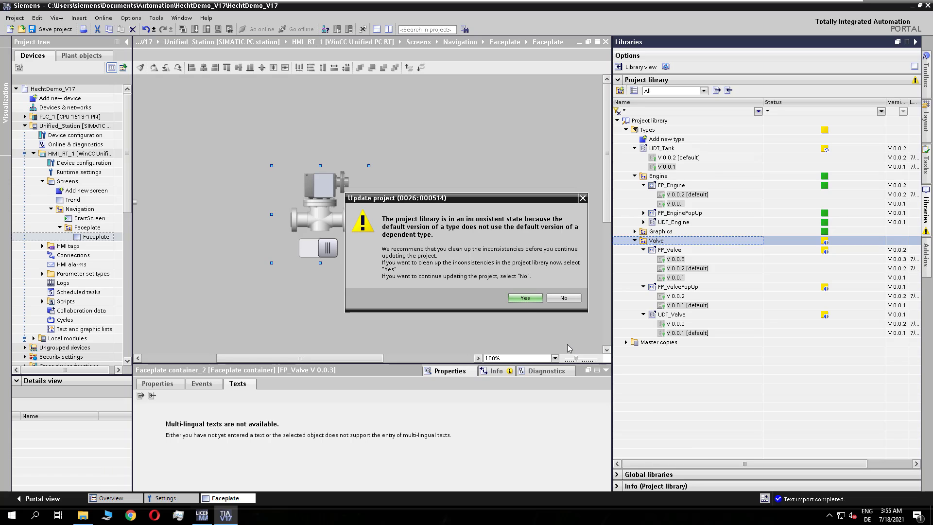
left_click(527, 298)
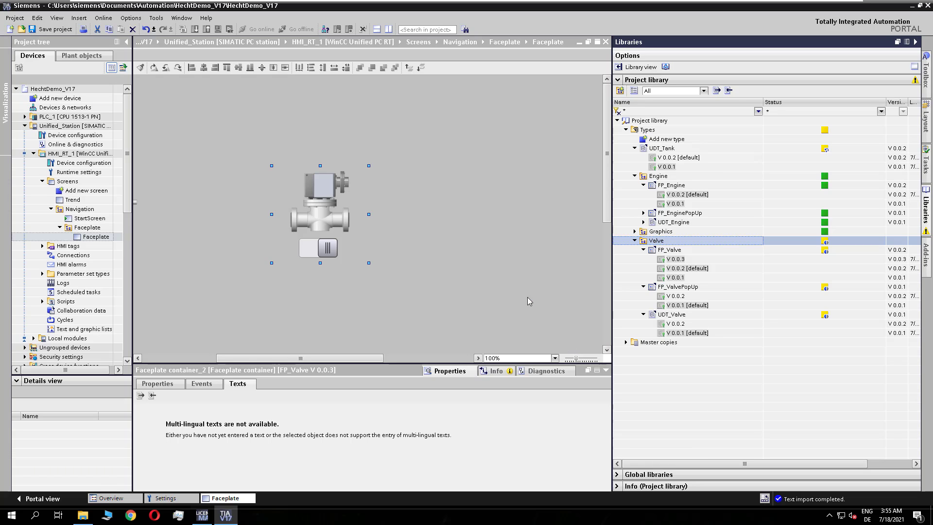
Set V 0.0.1 of UDT_Tank as the default version and update the Valve folder's types in the project
right_click(657, 168)
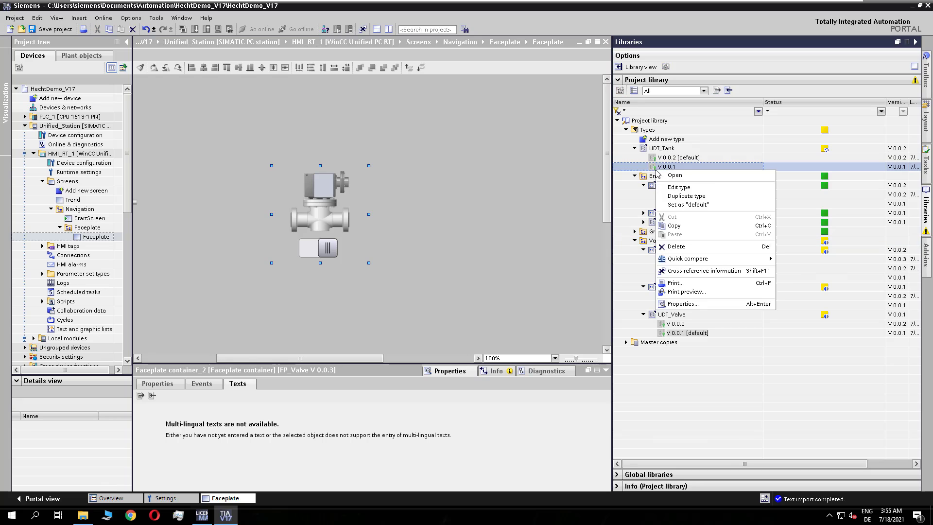
left_click(696, 204)
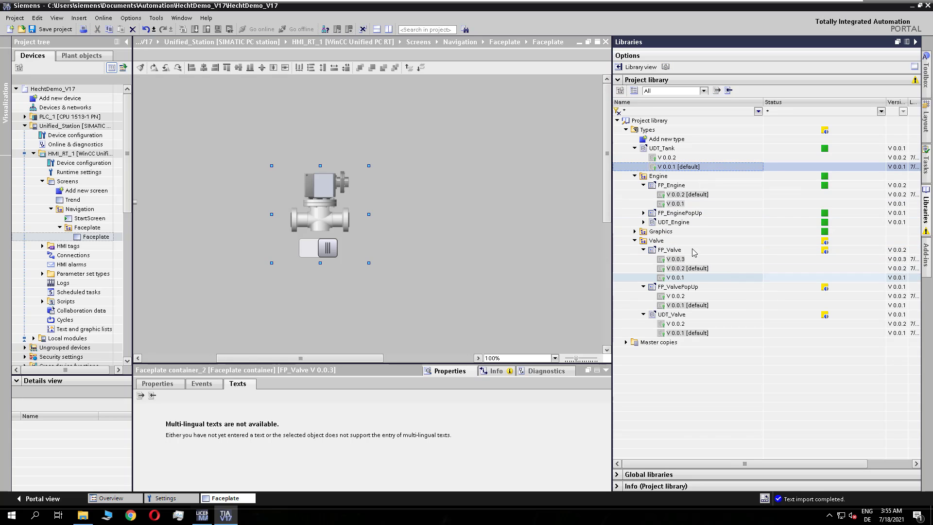
right_click(656, 242)
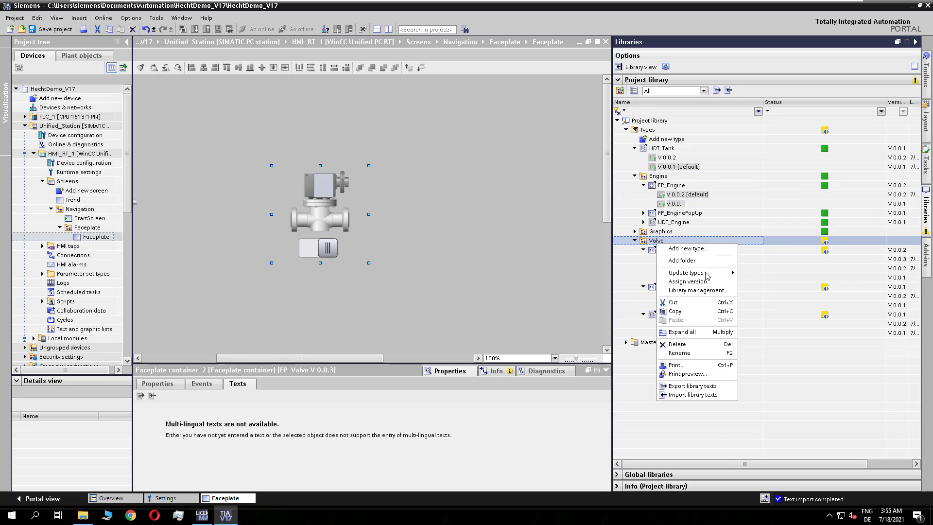
mouse_move(707, 276)
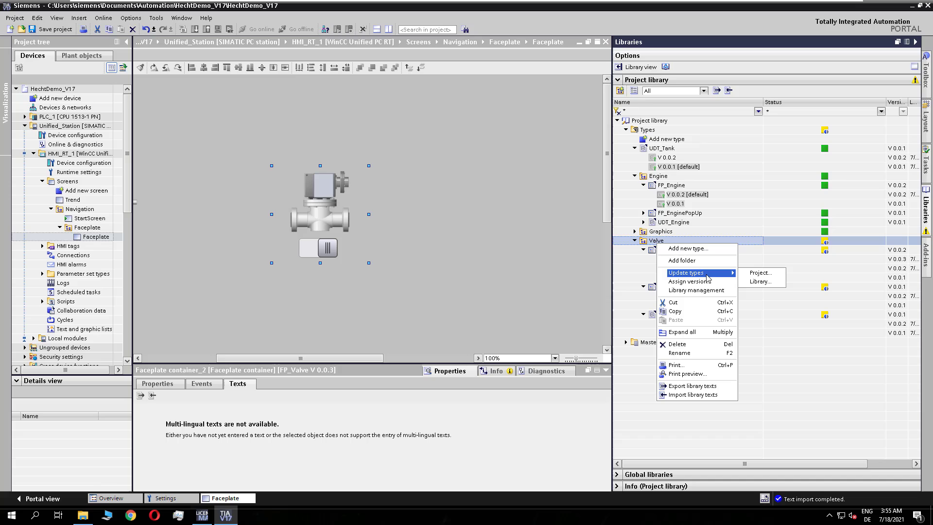
left_click(760, 273)
left_click(561, 345)
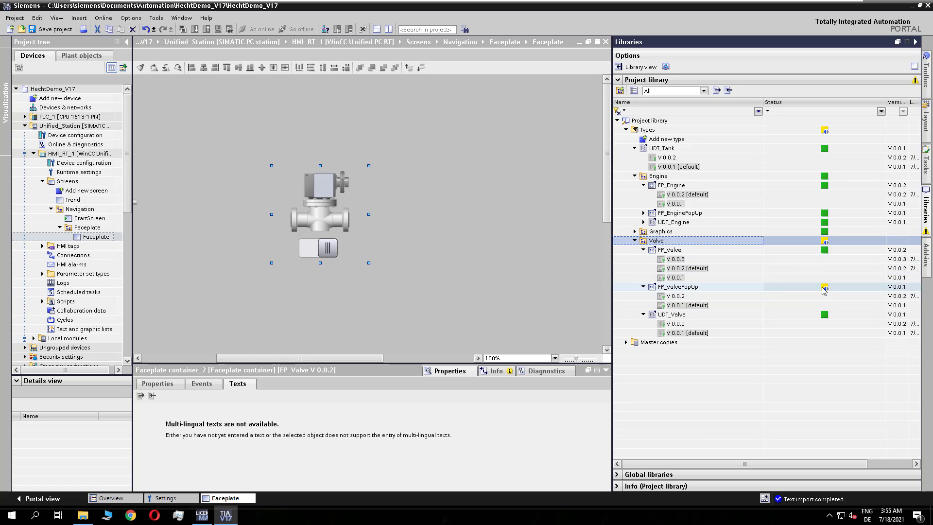
Delete version V 0.0.3 of FP_Valve from the project library and undo the deletion
left_click(674, 264)
key("Delete")
key("Return")
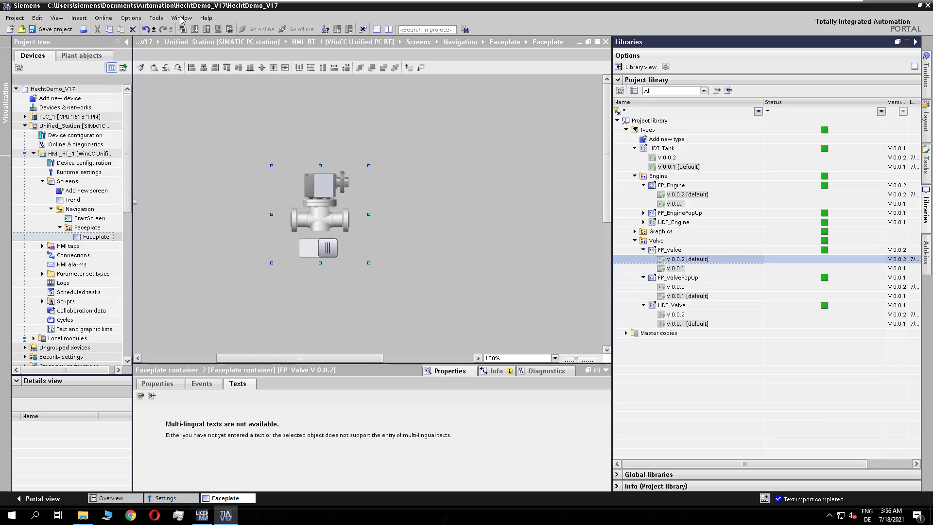
left_click(146, 29)
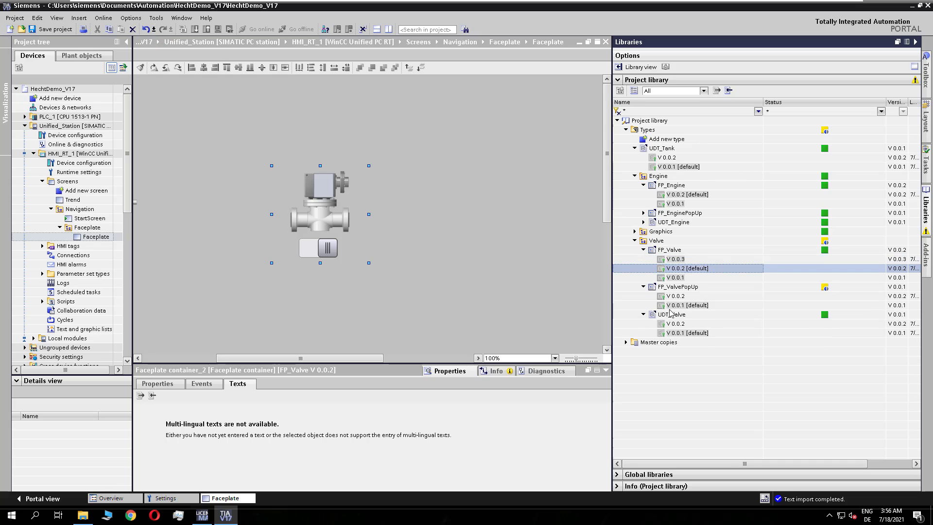
Set V 0.0.3 of FP_Valve and V 0.0.2 of FP_ValvePopUp, UDT_Valve and UDT_Tank as the default versions
right_click(681, 261)
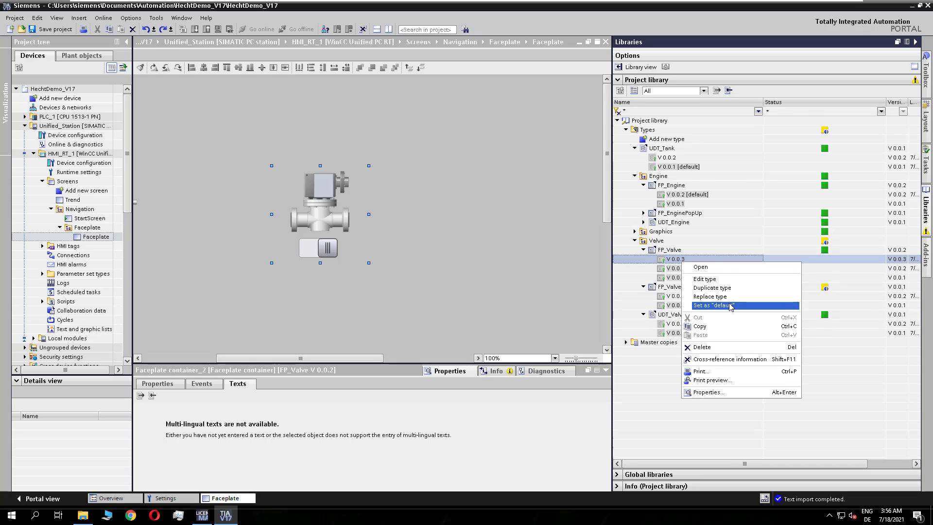
left_click(730, 305)
left_click(682, 296)
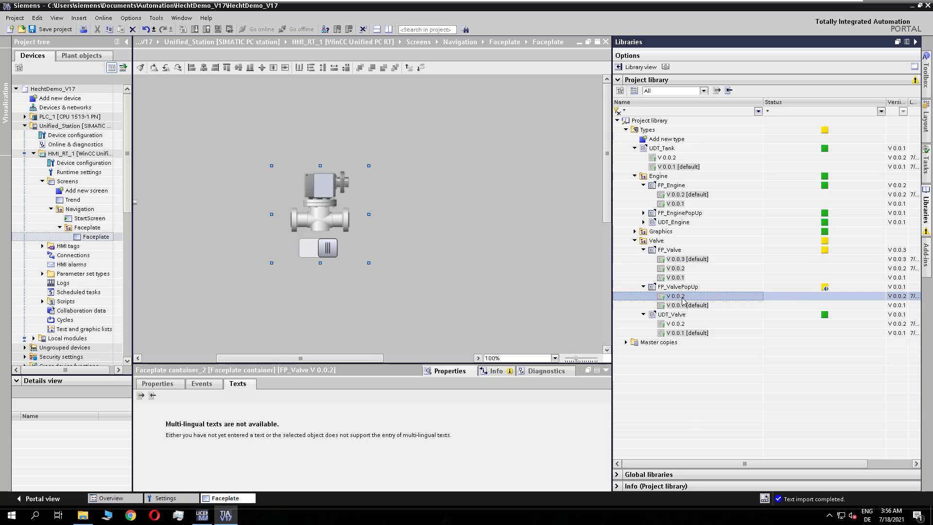
right_click(682, 298)
left_click(728, 340)
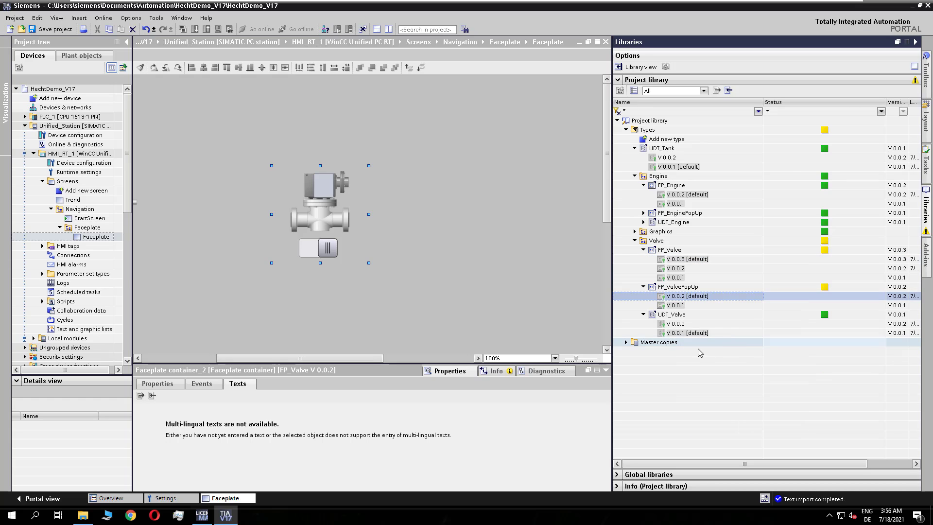
left_click(674, 324)
right_click(673, 328)
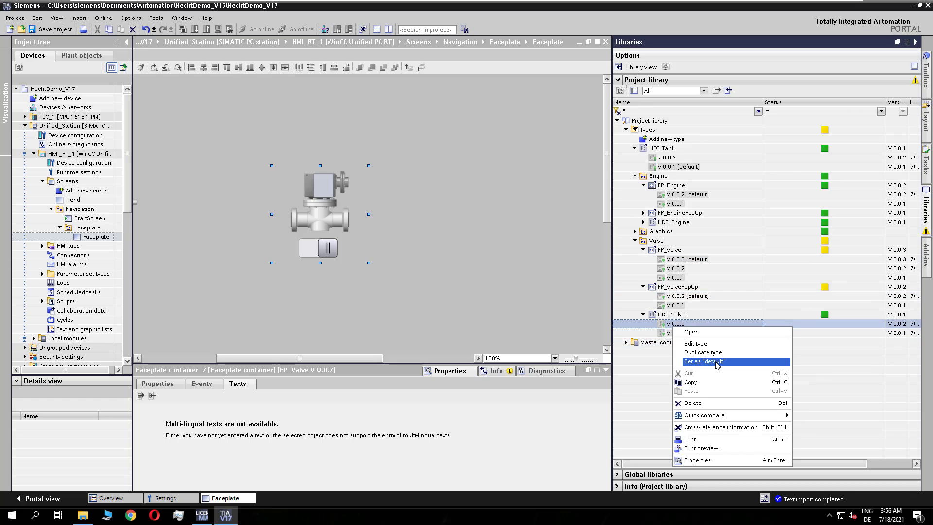
left_click(723, 368)
left_click(669, 158)
right_click(669, 158)
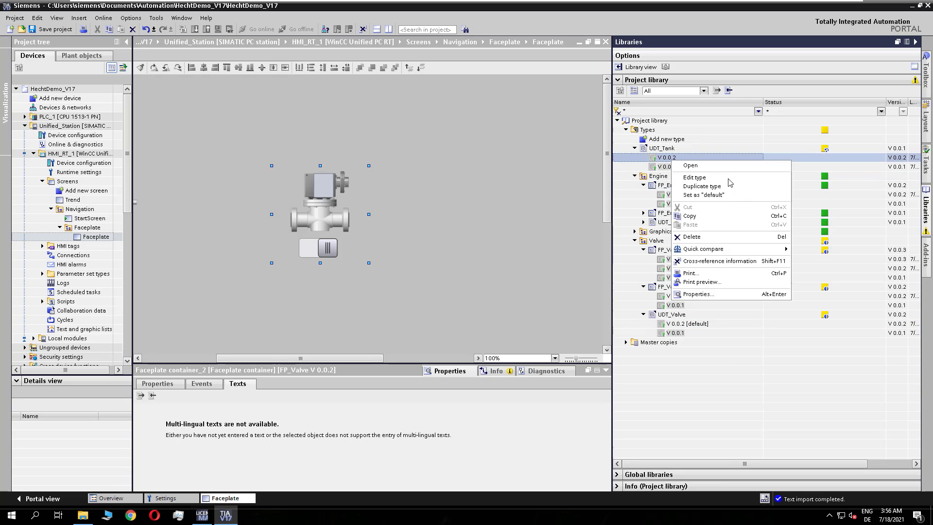
left_click(724, 198)
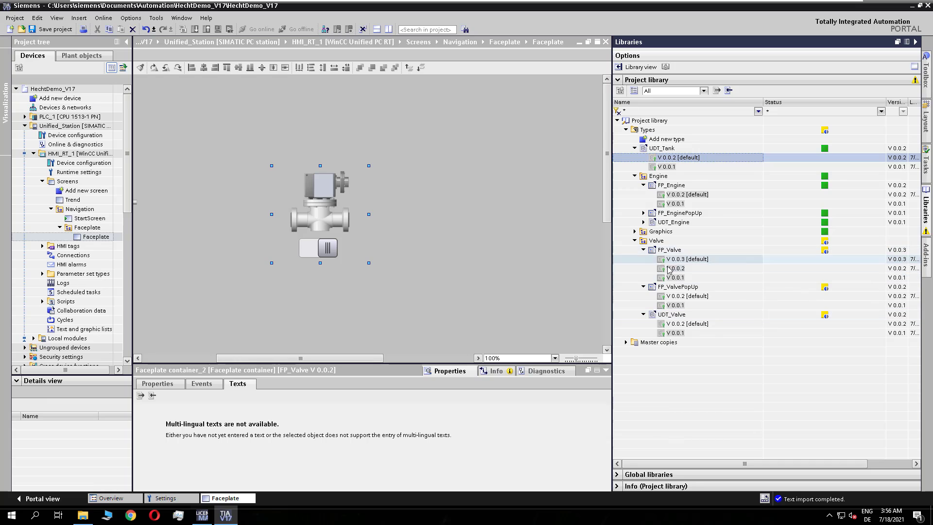
Update all library types on every device in HechtDemo_V17, including instances, and delete unused non-default type versions
left_click(655, 241)
right_click(655, 241)
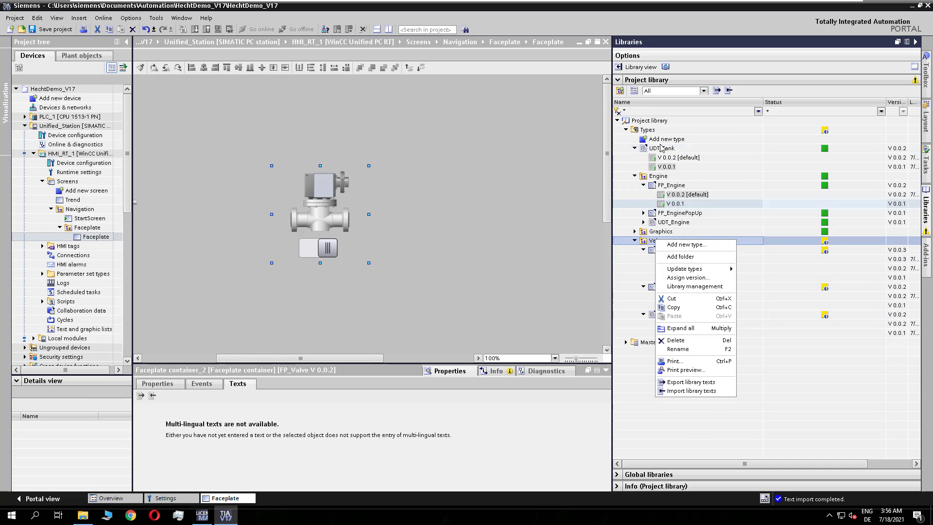
right_click(644, 132)
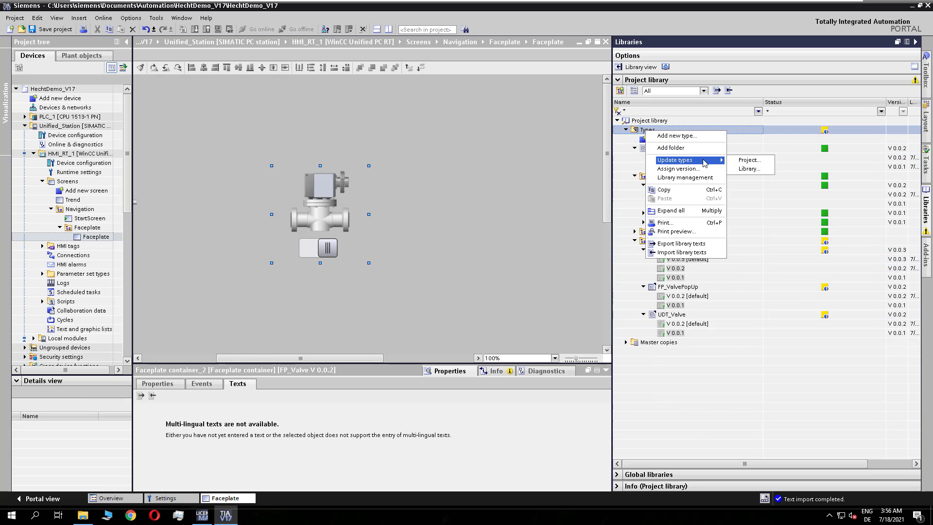
left_click(725, 166)
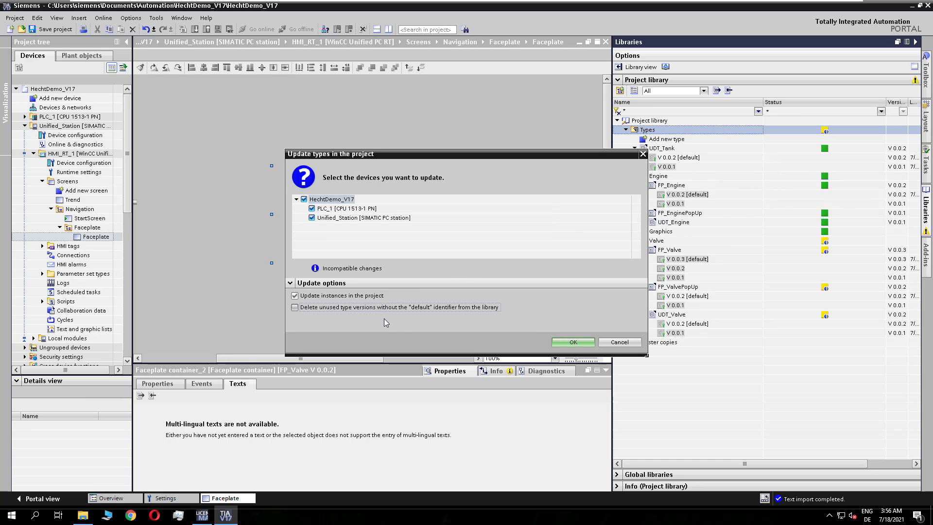
left_click(572, 340)
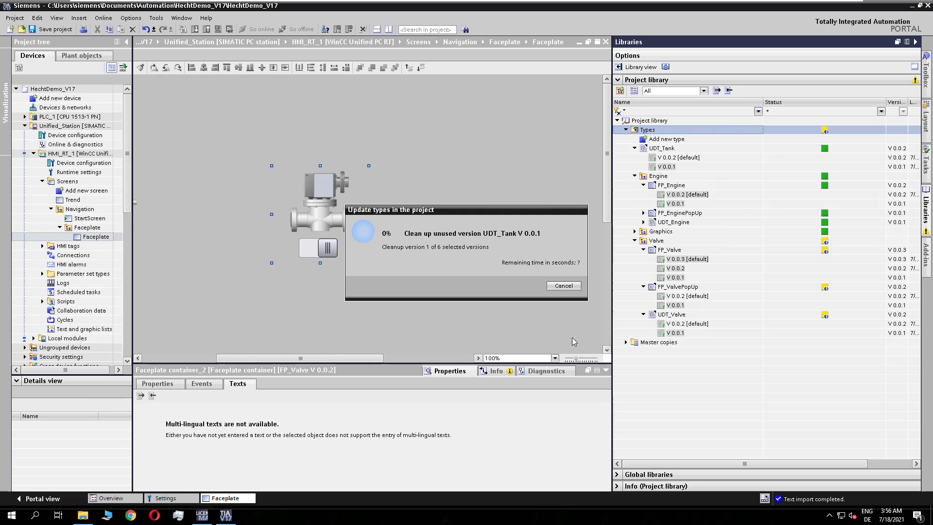
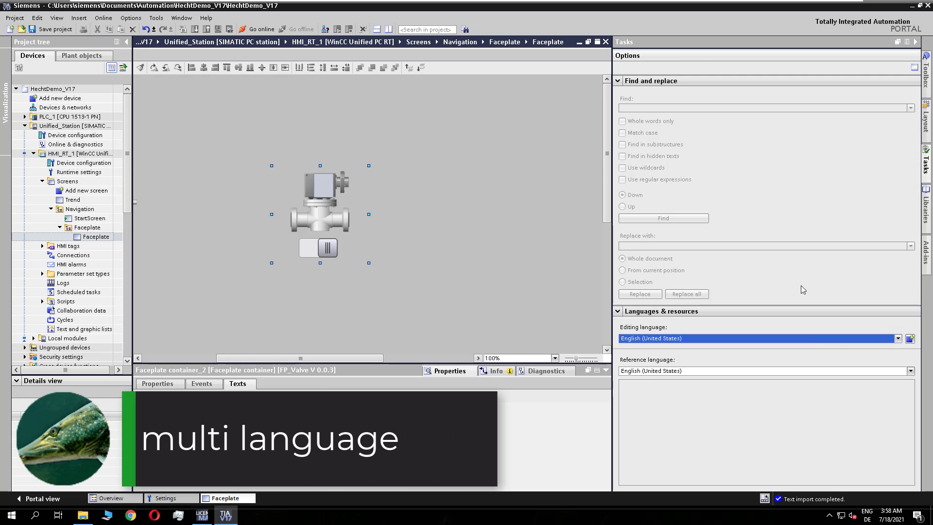
Open the project languages and enable German (Germany) before disabling it again
left_click(910, 338)
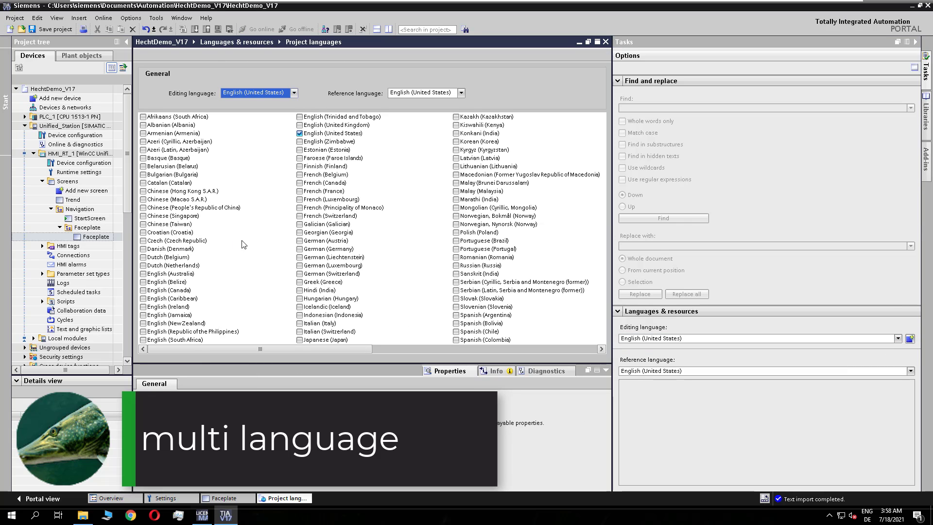
left_click(300, 250)
left_click(300, 250)
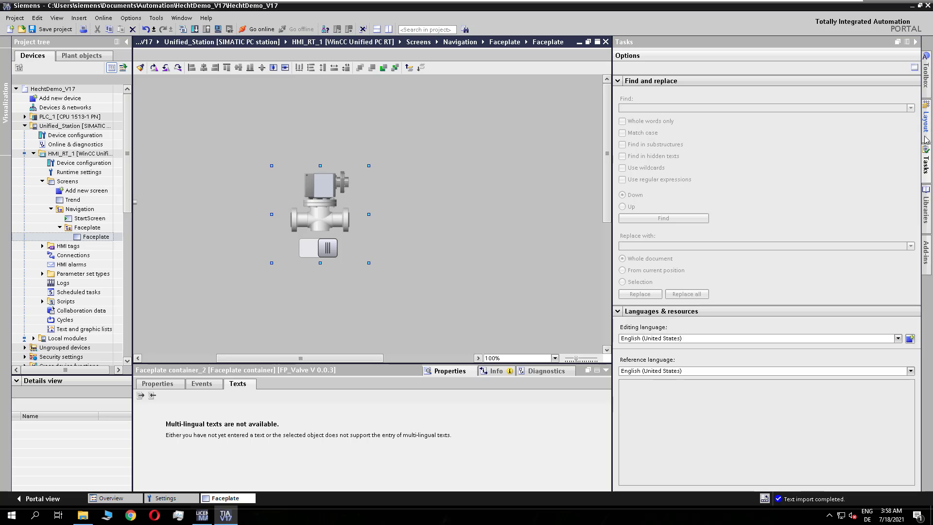
Open version V 0.0.2 of FP_ValvePopUp from the project library and select the Flow text box's English text entry
left_click(926, 204)
right_click(680, 258)
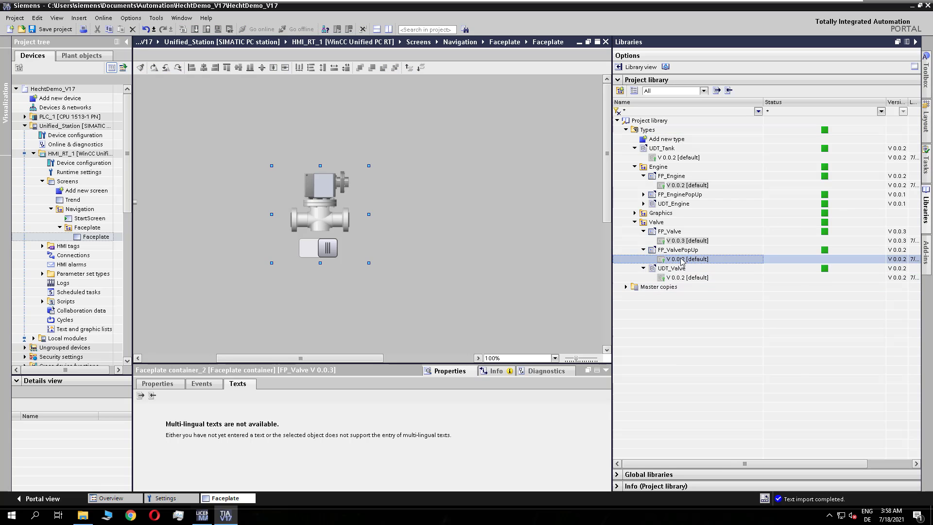
left_click(705, 275)
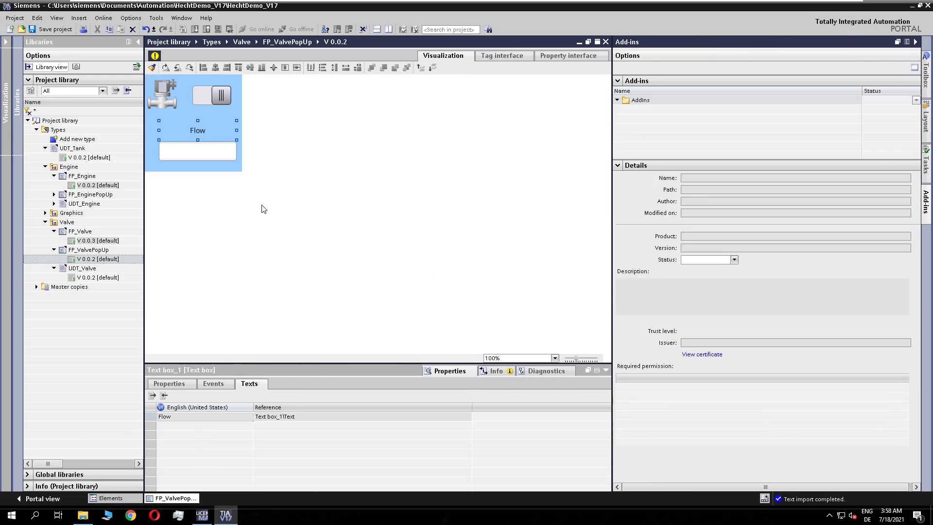
left_click(169, 417)
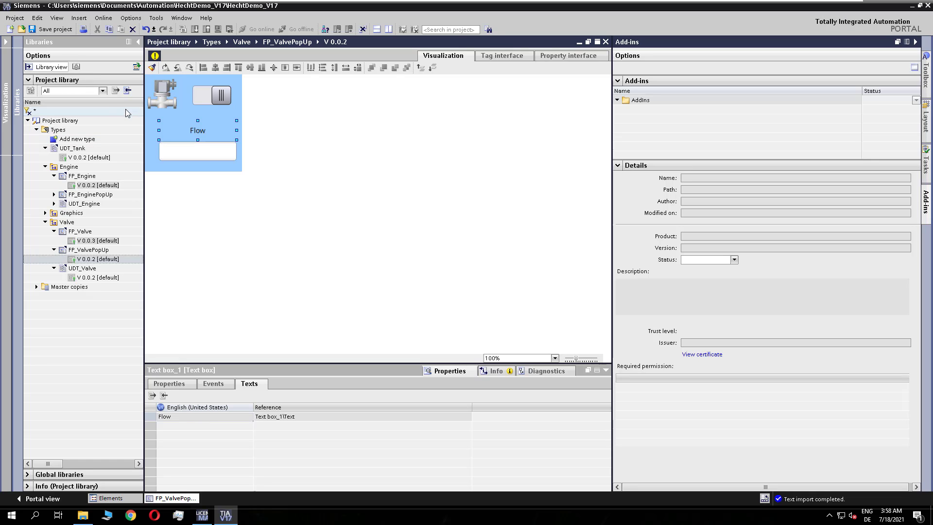
Export the texts of all library types to TIAProjectTexts.xlsx, overwriting the existing file
left_click(58, 130)
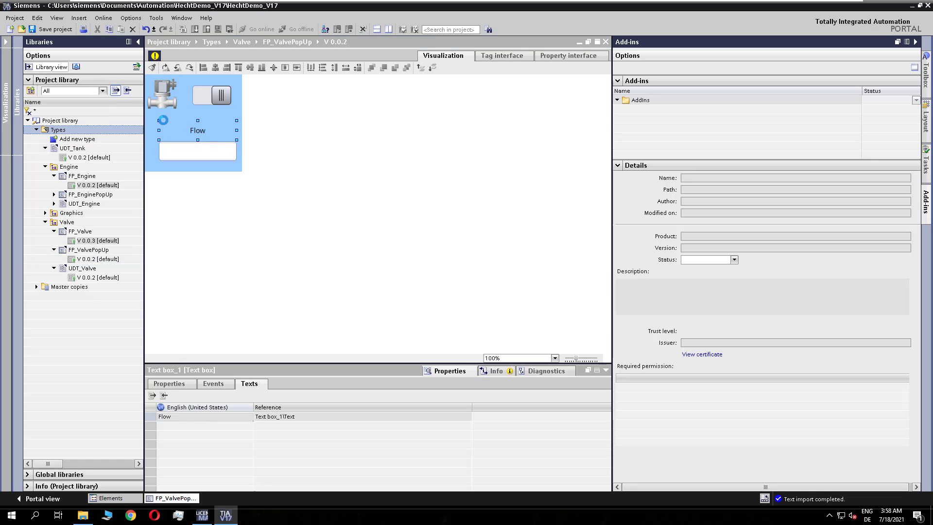
left_click(115, 90)
left_click(551, 340)
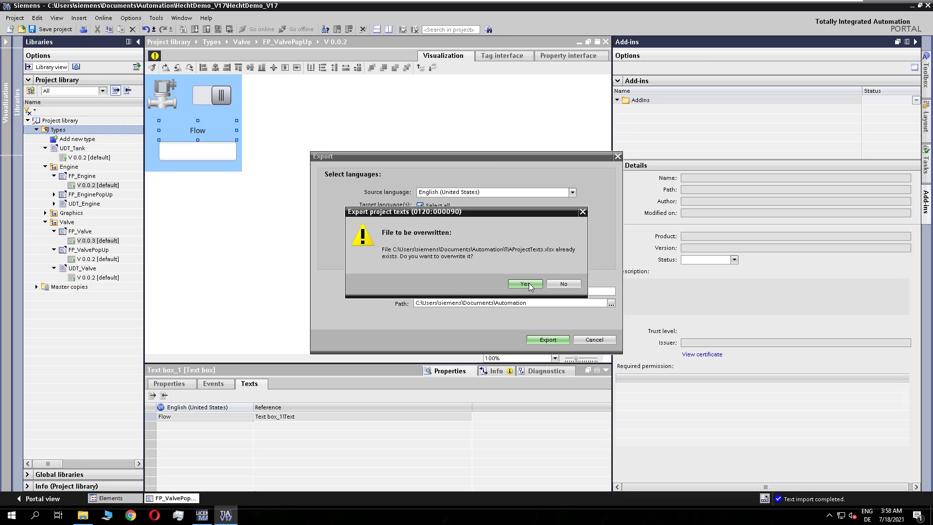
left_click(529, 282)
left_click(527, 272)
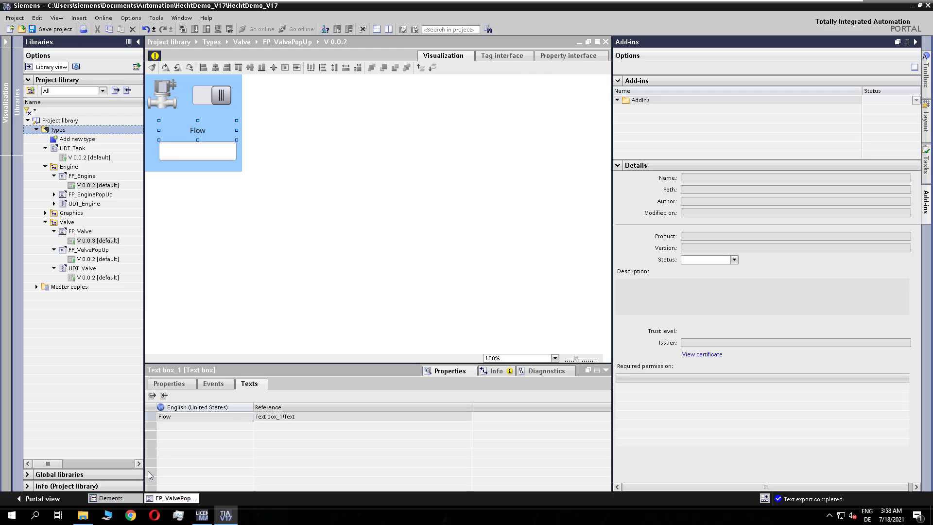
Open the exported TIAProjectTexts workbook in Excel and enter Durchfluss as the de-DE translation of Flow
left_click(86, 517)
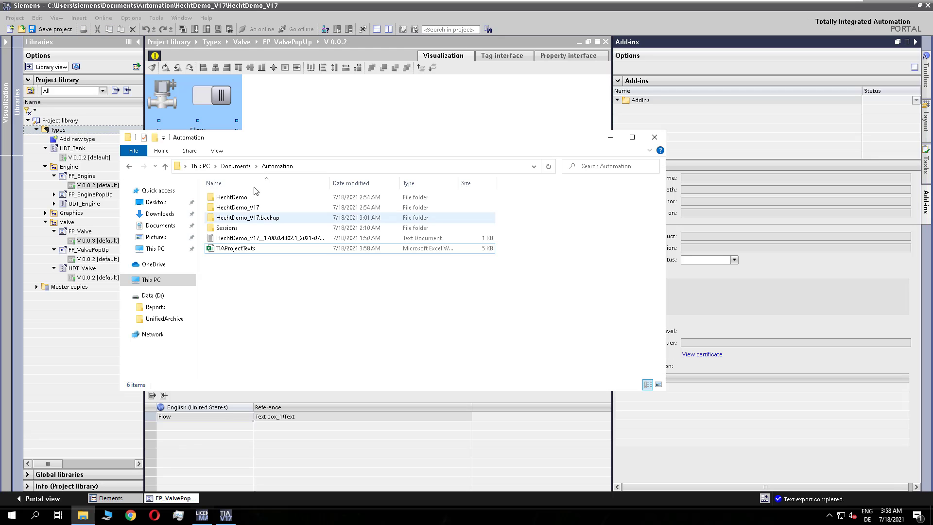
double_click(236, 249)
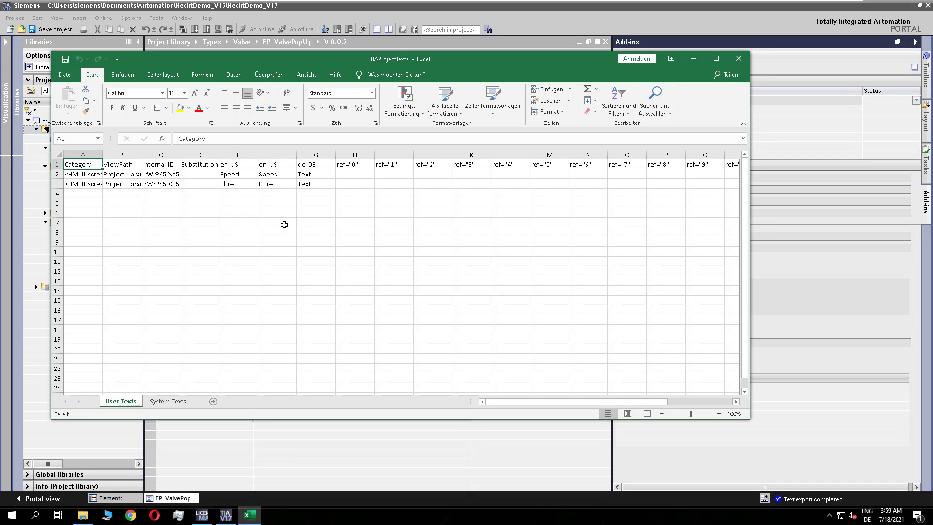
double_click(317, 184)
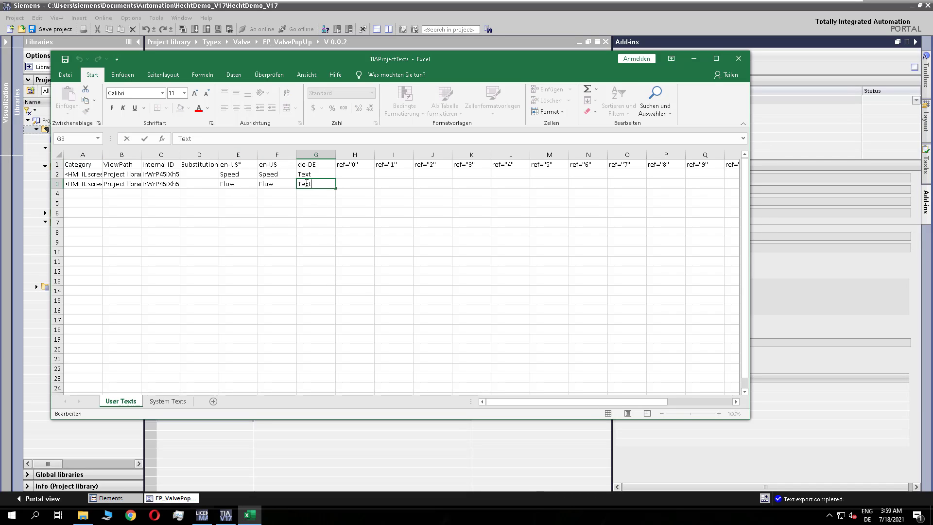
double_click(307, 184)
type("Durchfluss")
Enter Geschwindigkeit as the de-DE translation of Speed, and save and close the workbook
left_click(310, 174)
double_click(311, 173)
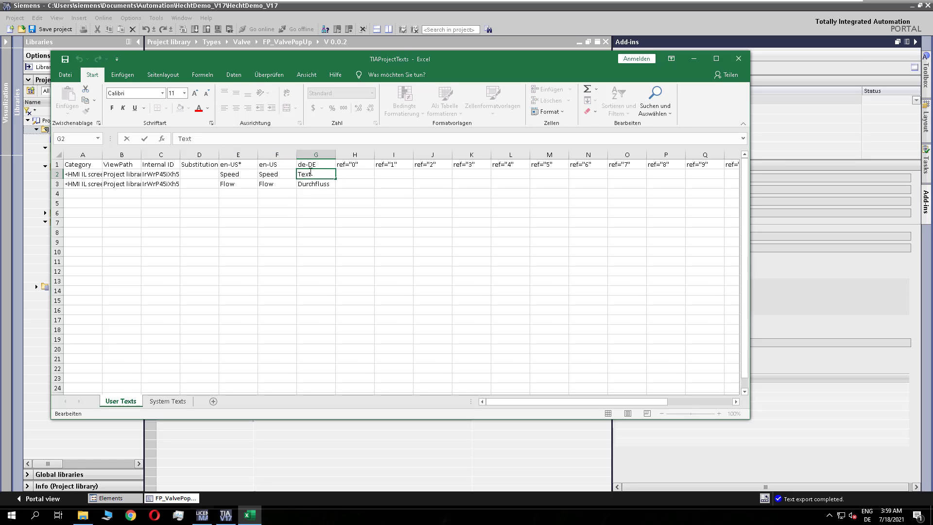
double_click(310, 173)
type("Geschwindigkeit")
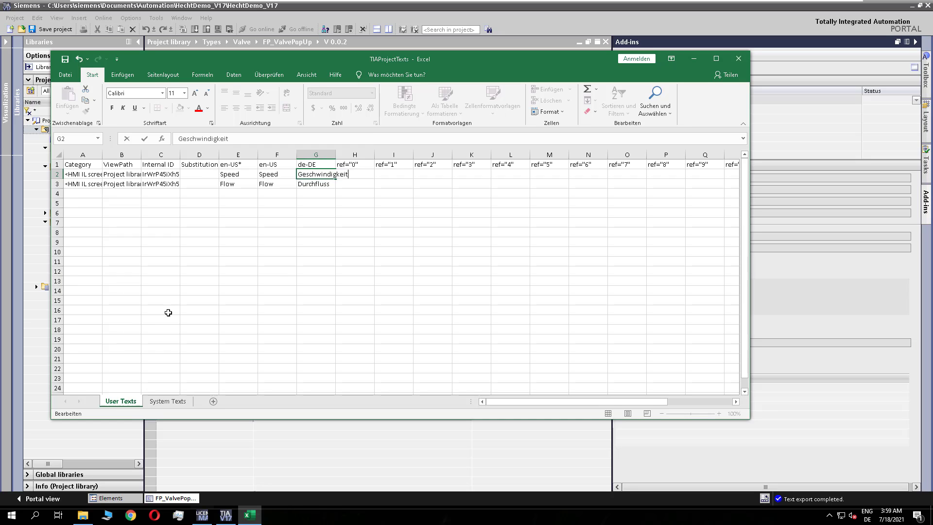
left_click(65, 59)
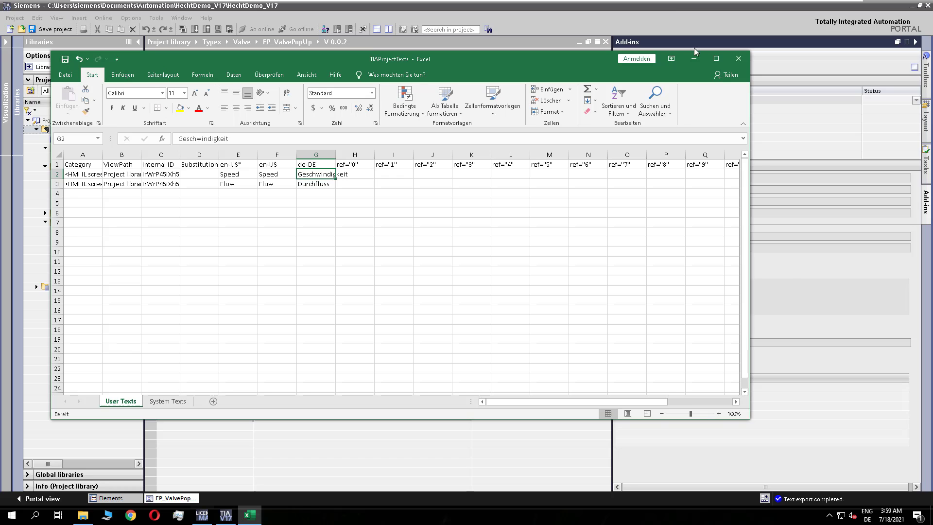
left_click(738, 59)
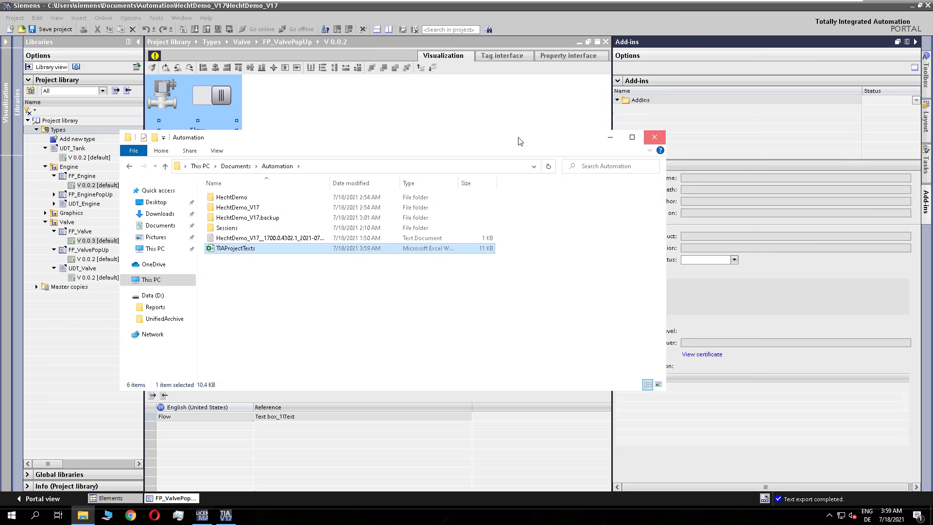
Switch back to TIA Portal and import TIAProjectTexts.xlsx into the project library without importing the source language
left_click(85, 85)
left_click(127, 91)
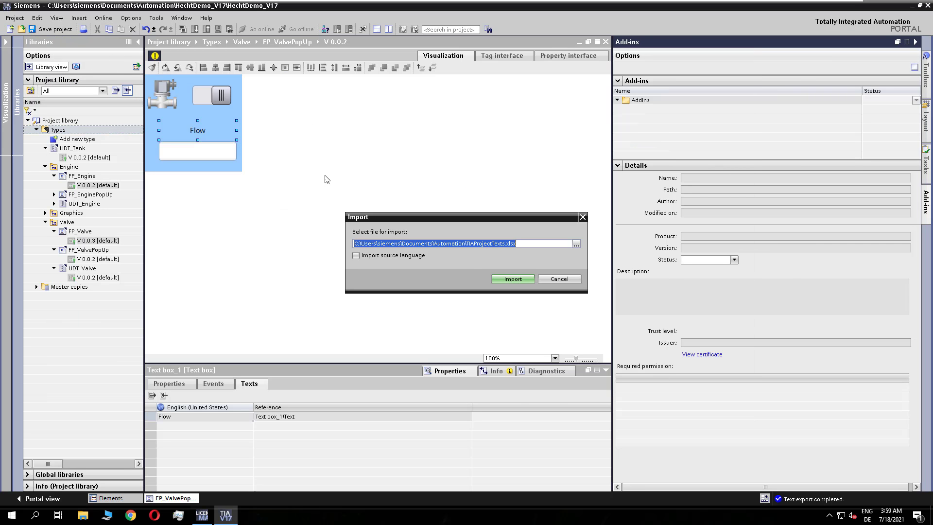
left_click(507, 276)
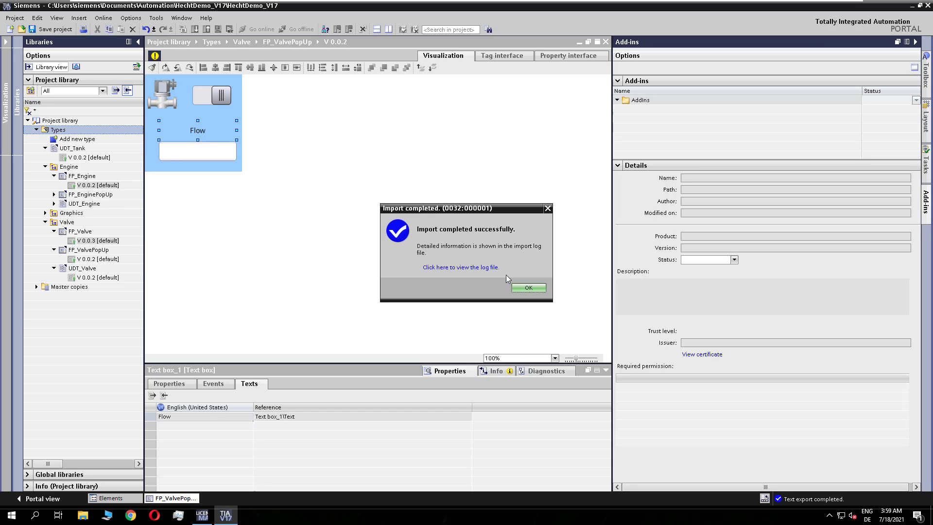
left_click(532, 287)
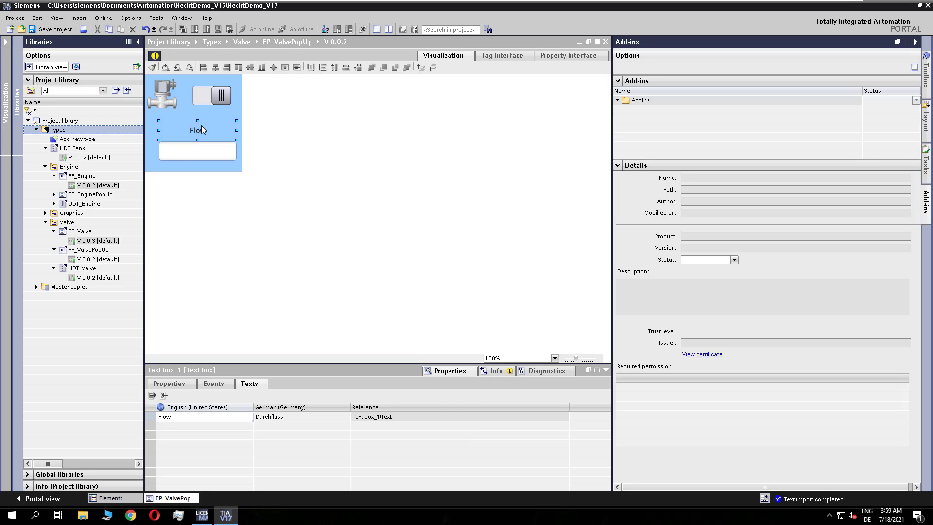